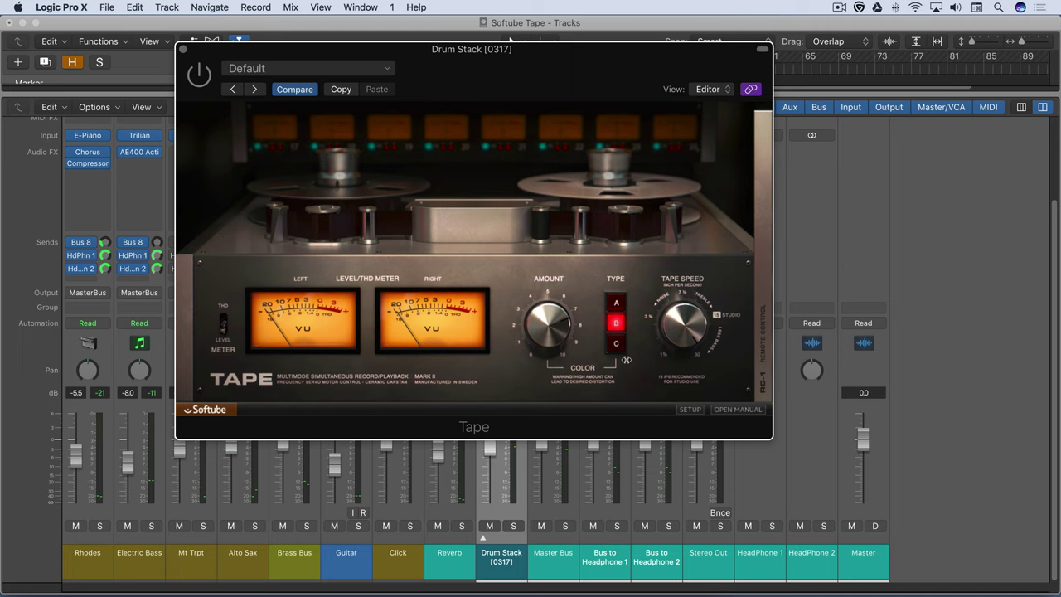
Hide the RC-1 remote panel on Drum Stack's Tape and leave the meters on Level after checking THD.
left_click_drag(761, 352, 561, 331)
left_click(561, 330)
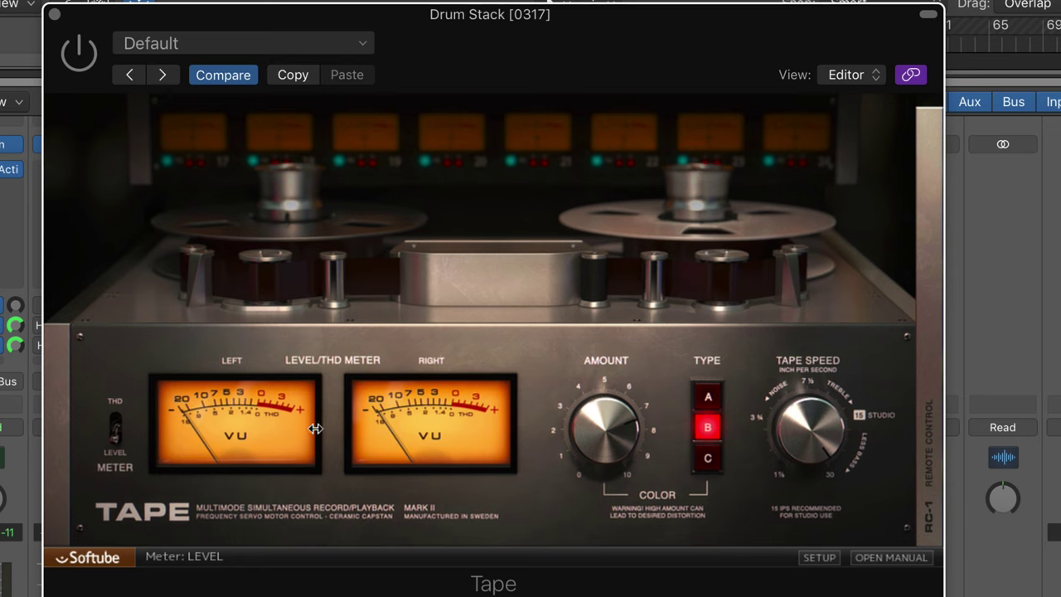
left_click(925, 450)
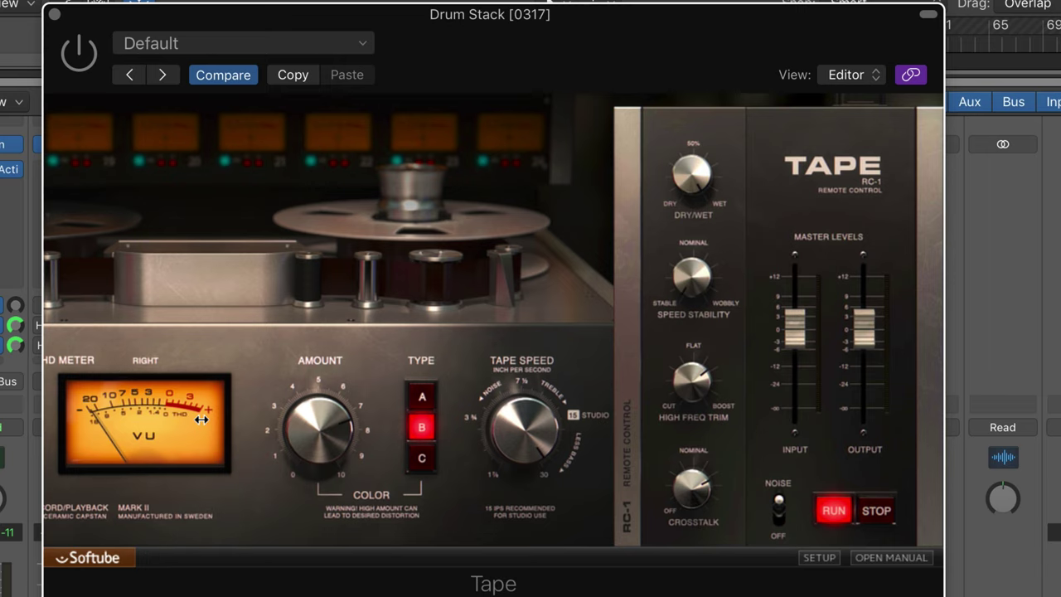
left_click(624, 434)
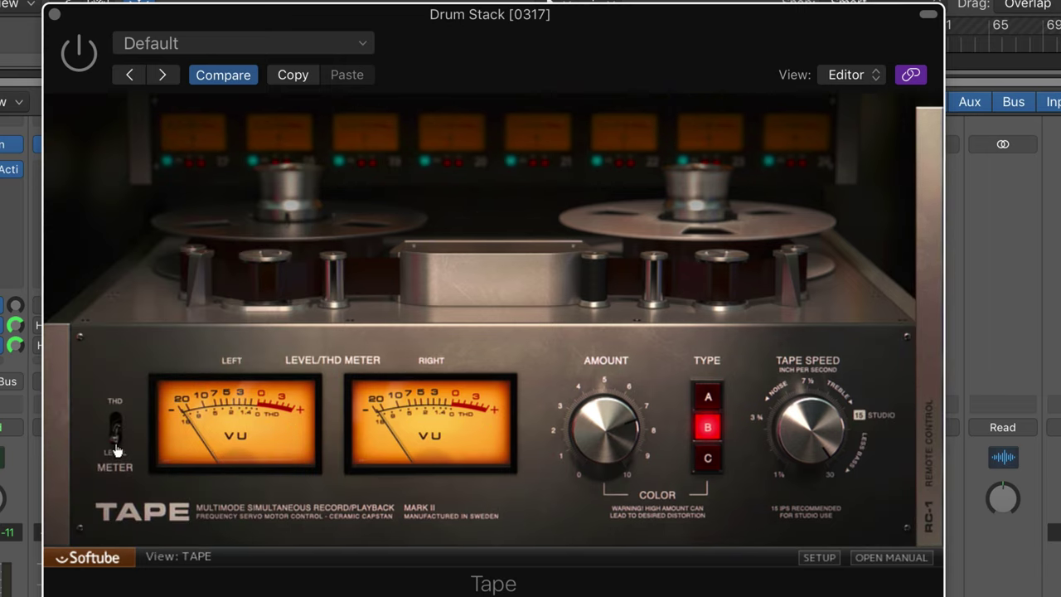
left_click(115, 438)
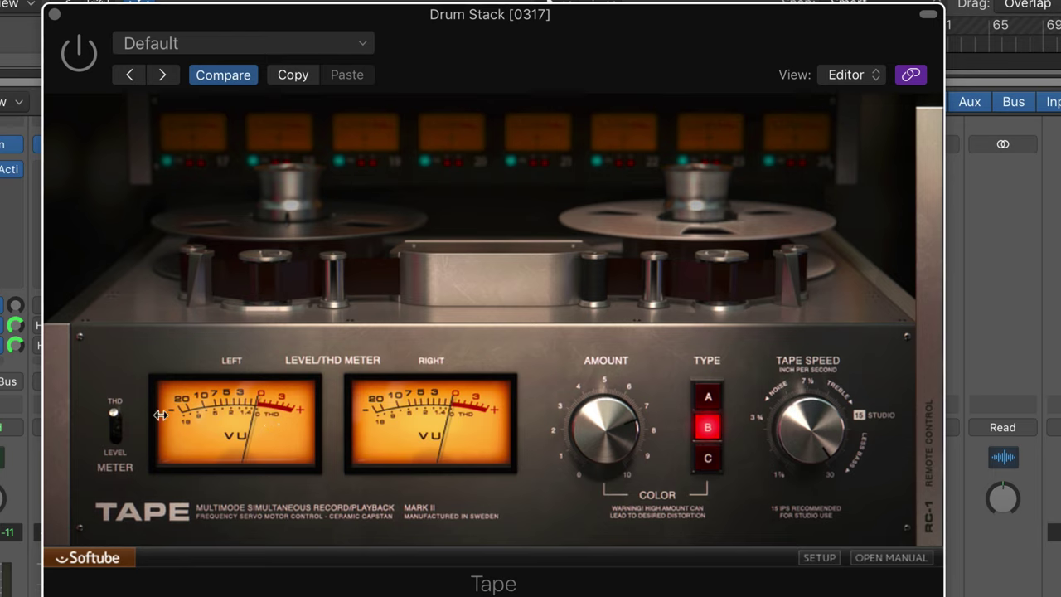
left_click(117, 437)
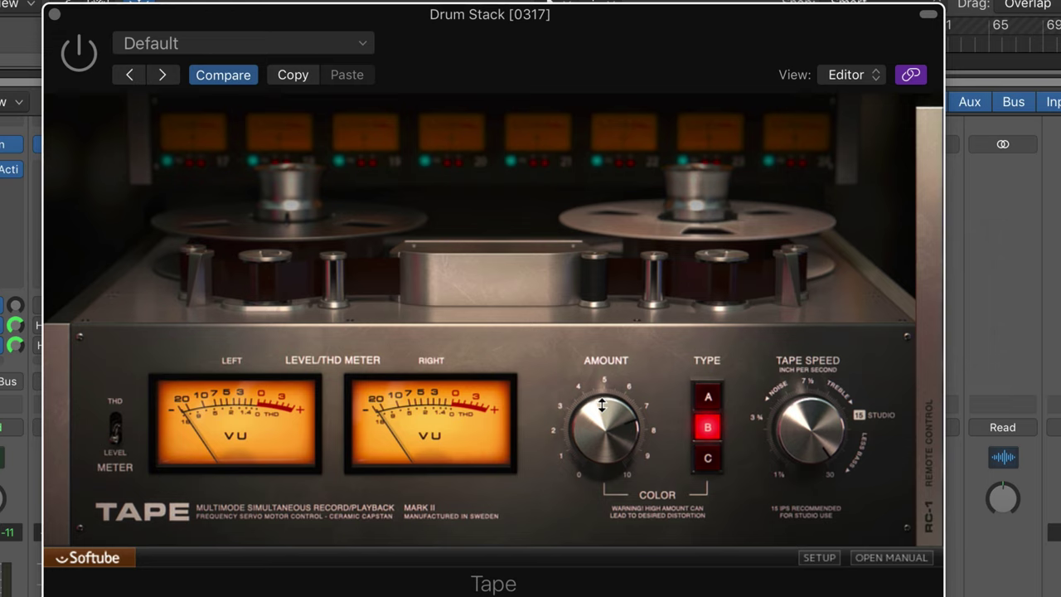
left_click(709, 398)
left_click(707, 427)
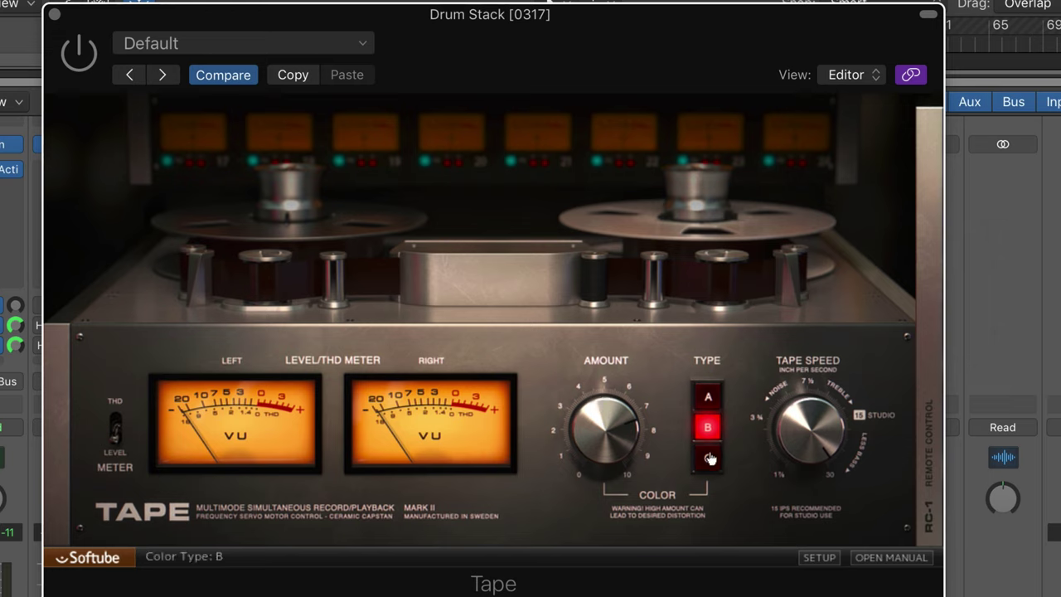
left_click(709, 458)
left_click(708, 397)
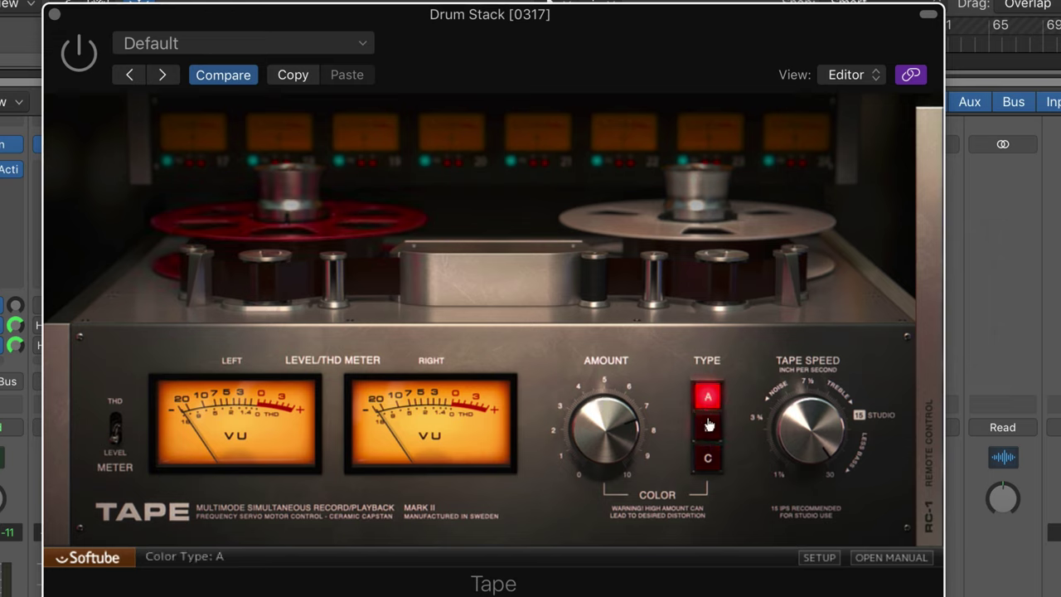
left_click(709, 424)
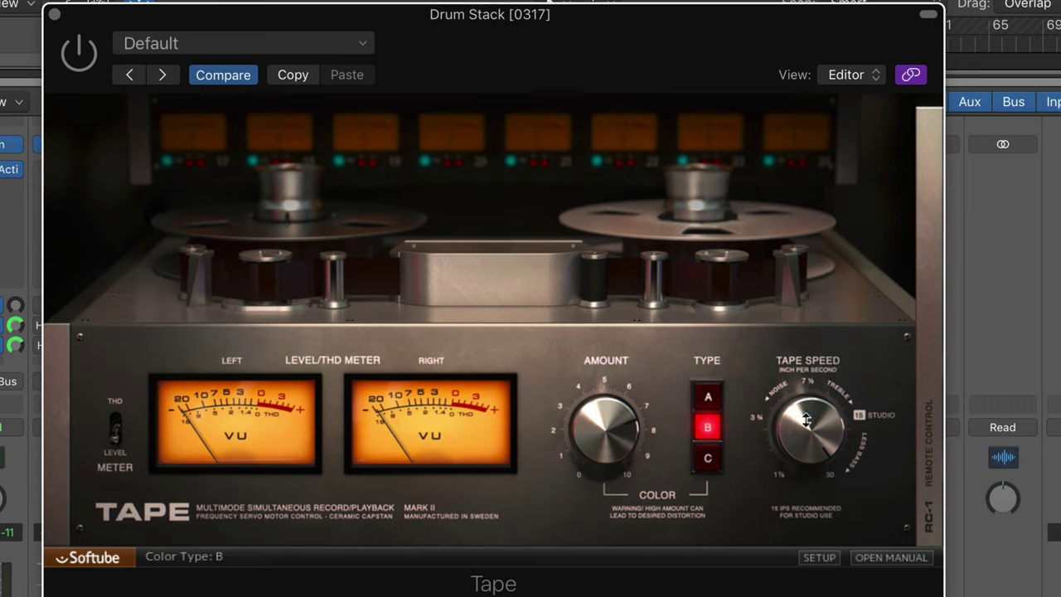
left_click_drag(803, 424, 789, 527)
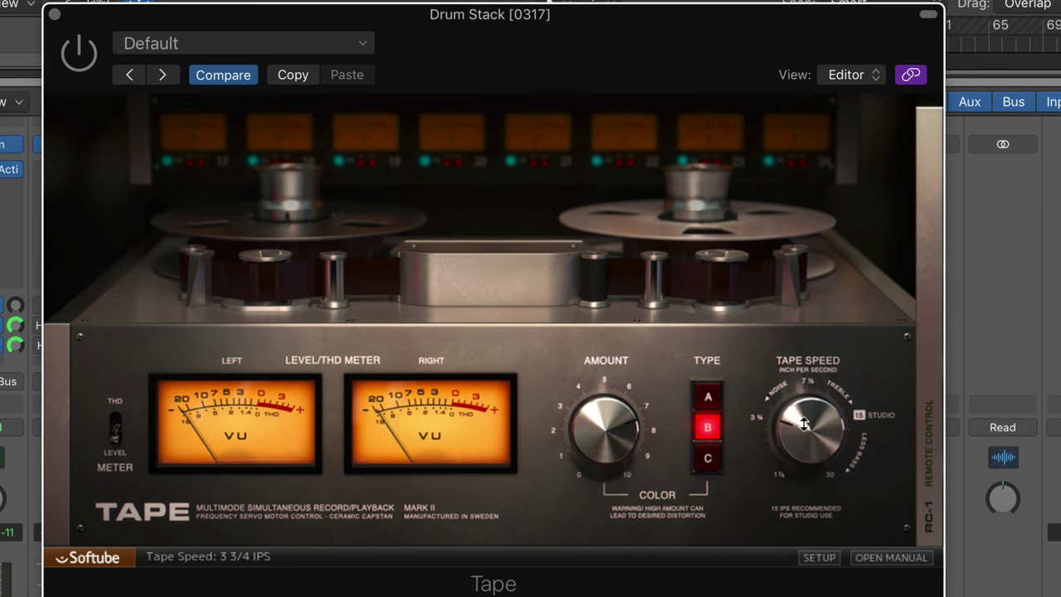
mouse_move(803, 427)
left_mouse_down()
mouse_move(798, 464)
mouse_move(798, 419)
left_mouse_up()
left_click_drag(796, 429, 795, 395)
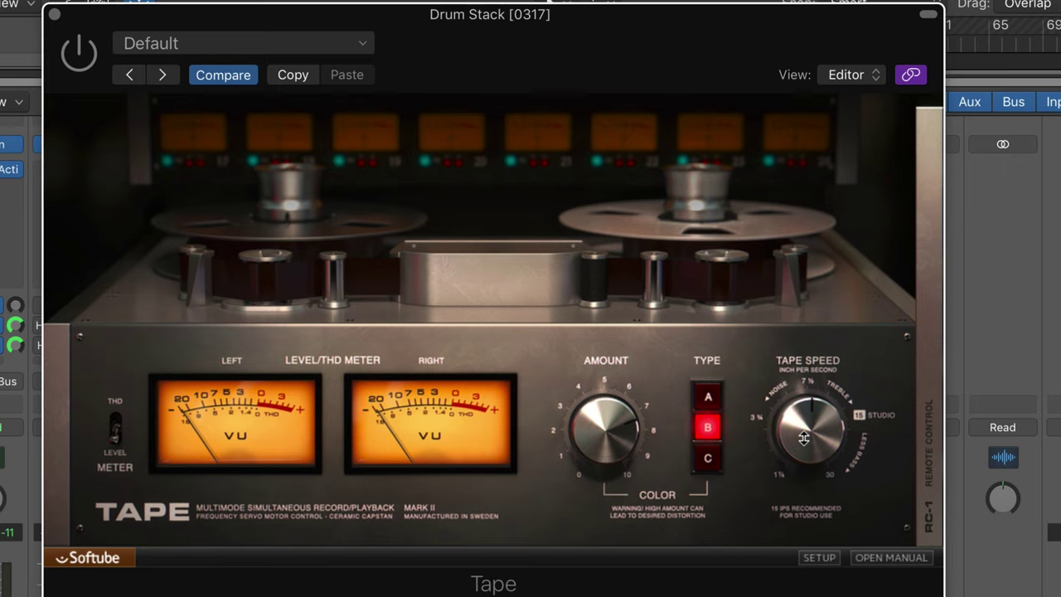
left_click_drag(802, 417, 804, 405)
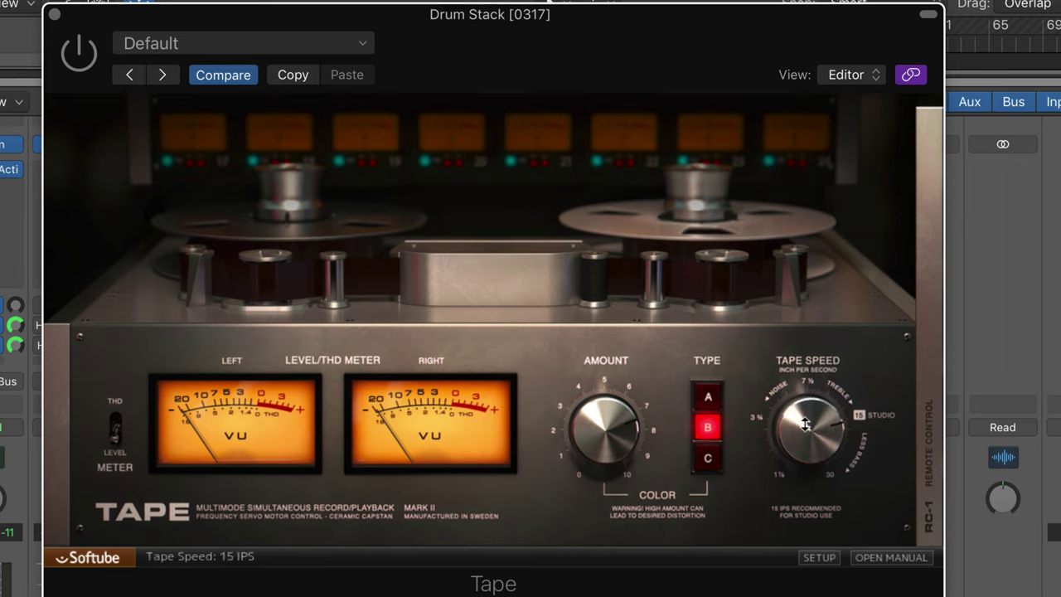
Open the RC-1 panel, push dry/wet toward wet and turn speed stability toward stable.
left_click(926, 437)
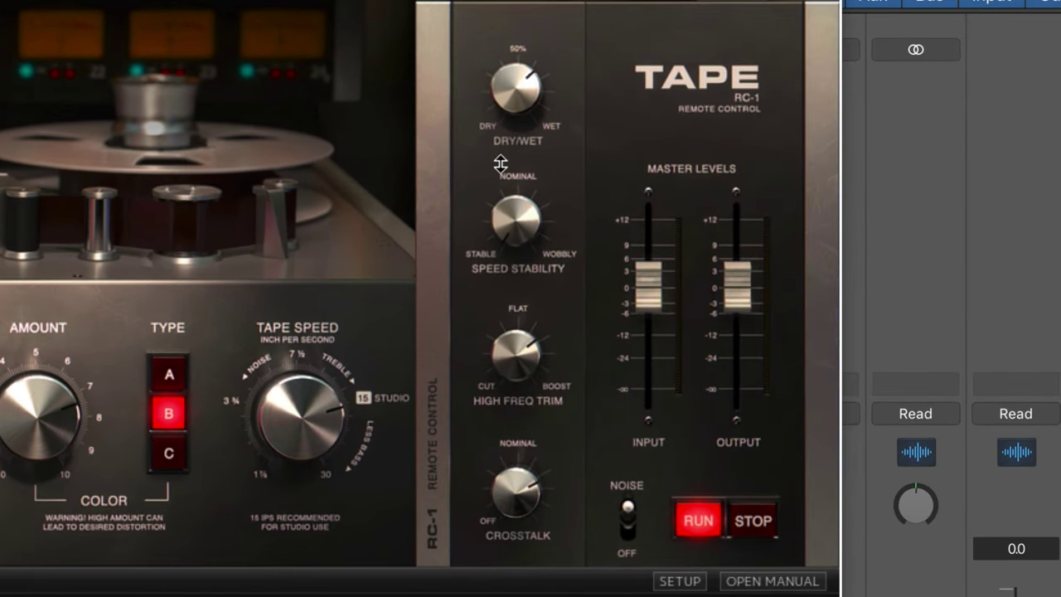
left_click_drag(498, 154, 498, 29)
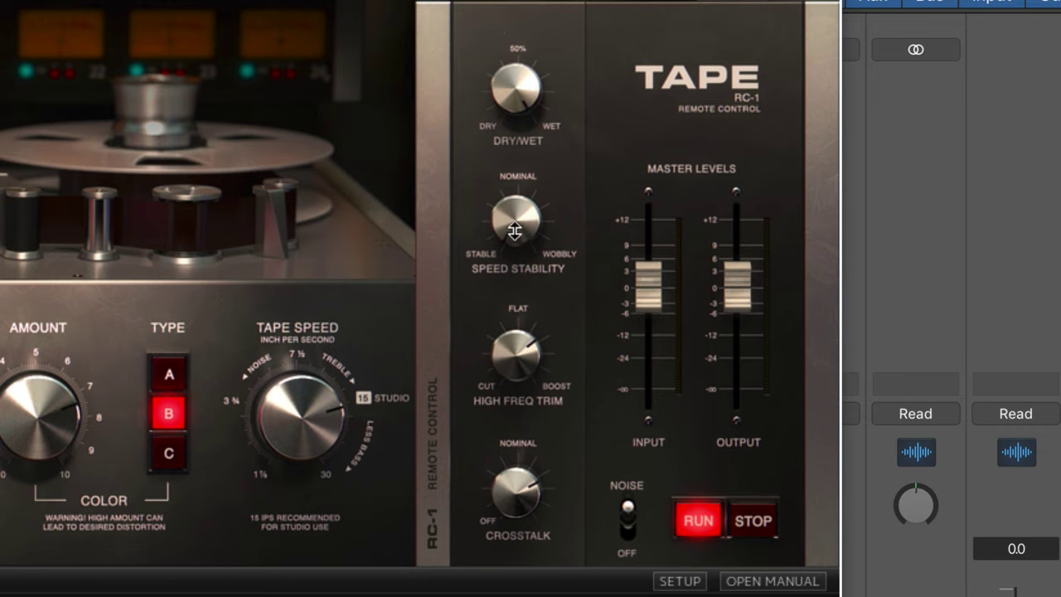
left_click_drag(512, 231, 506, 184)
left_click(514, 226, "alt")
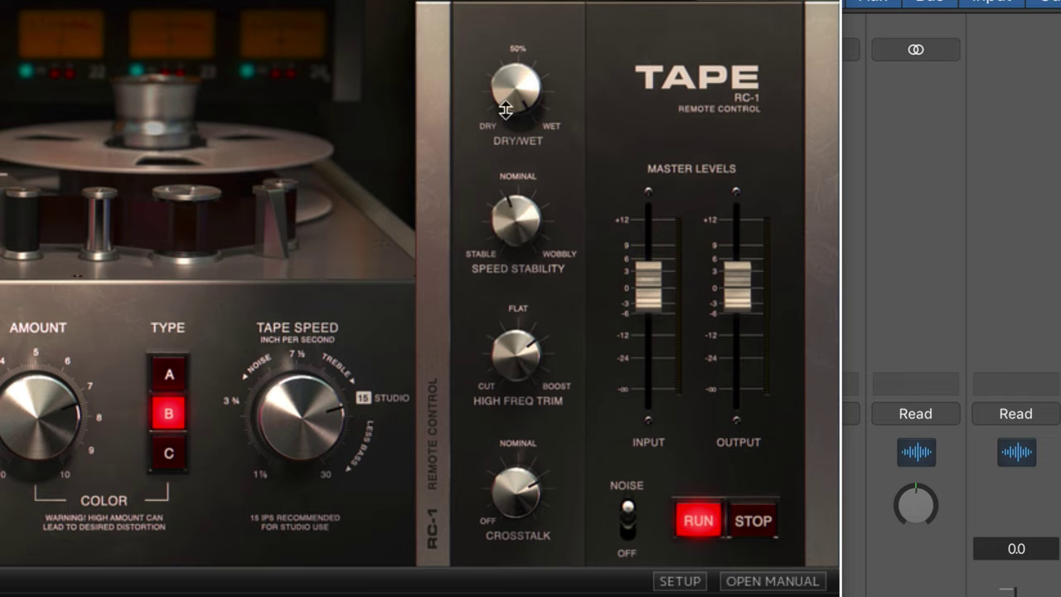
left_click_drag(506, 97, 490, 237)
left_click_drag(514, 221, 509, 280)
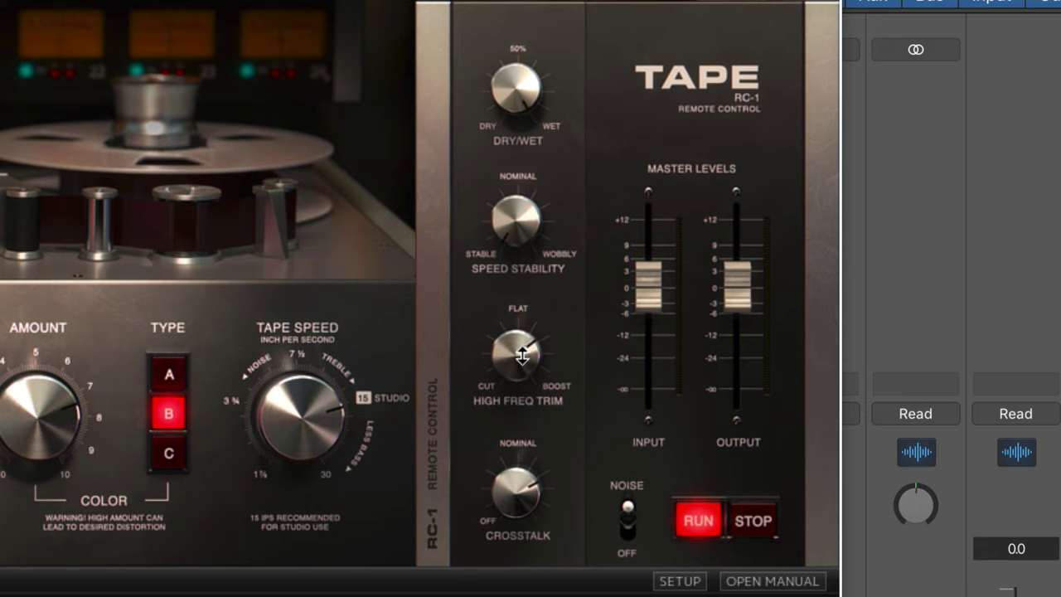
Adjust the high frequency trim, finishing it toward boost.
left_click_drag(522, 354, 492, 390)
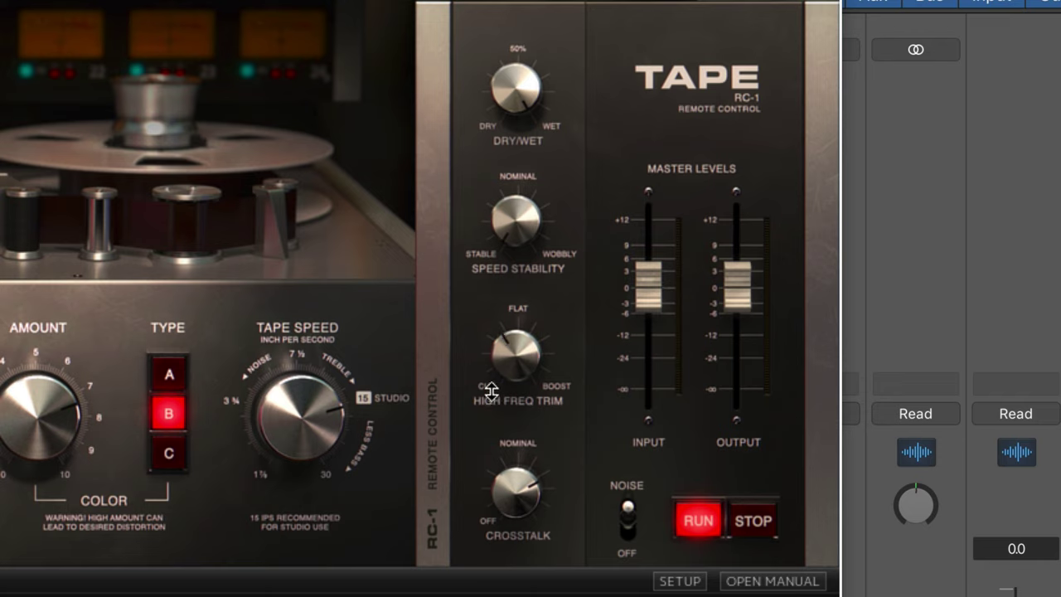
left_click_drag(492, 389, 494, 388)
left_click_drag(511, 375, 483, 339)
Turn on tape noise, solo Drum Stack, and compare the Tape plugin bypassed and active.
left_click(627, 512)
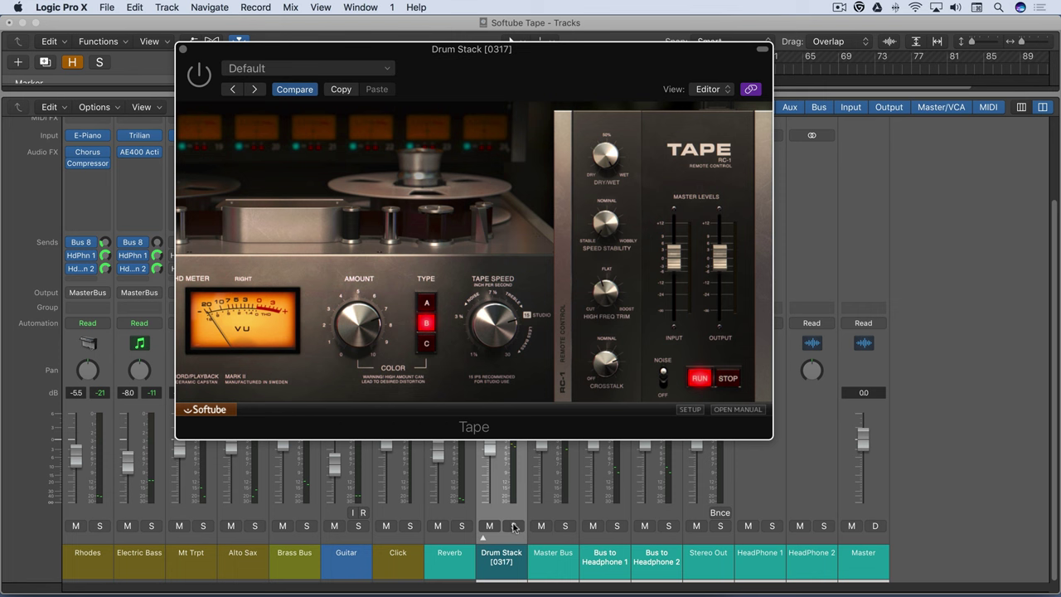
left_click(501, 545)
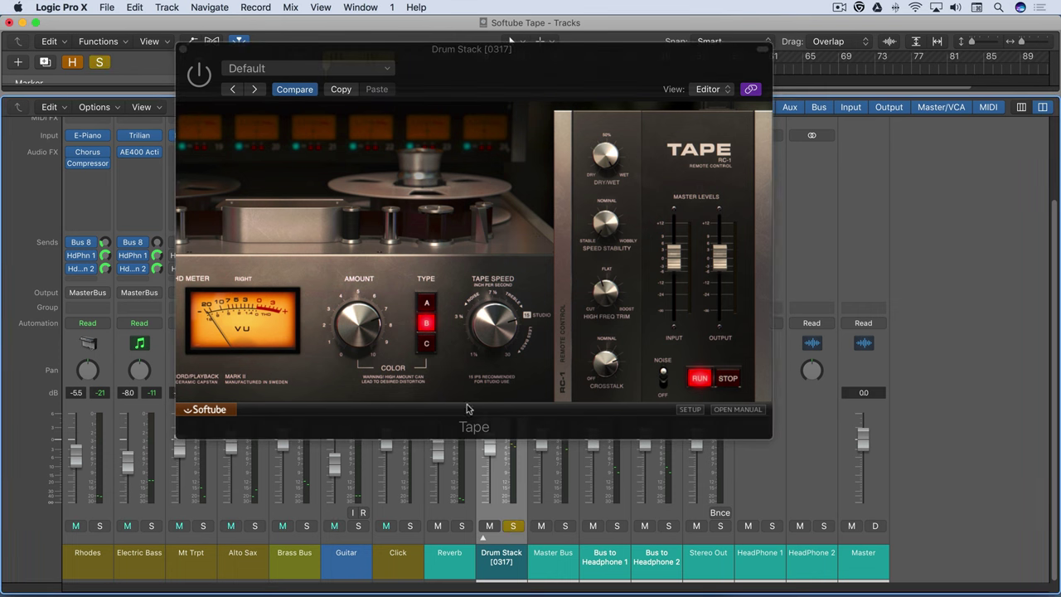
left_click(208, 55)
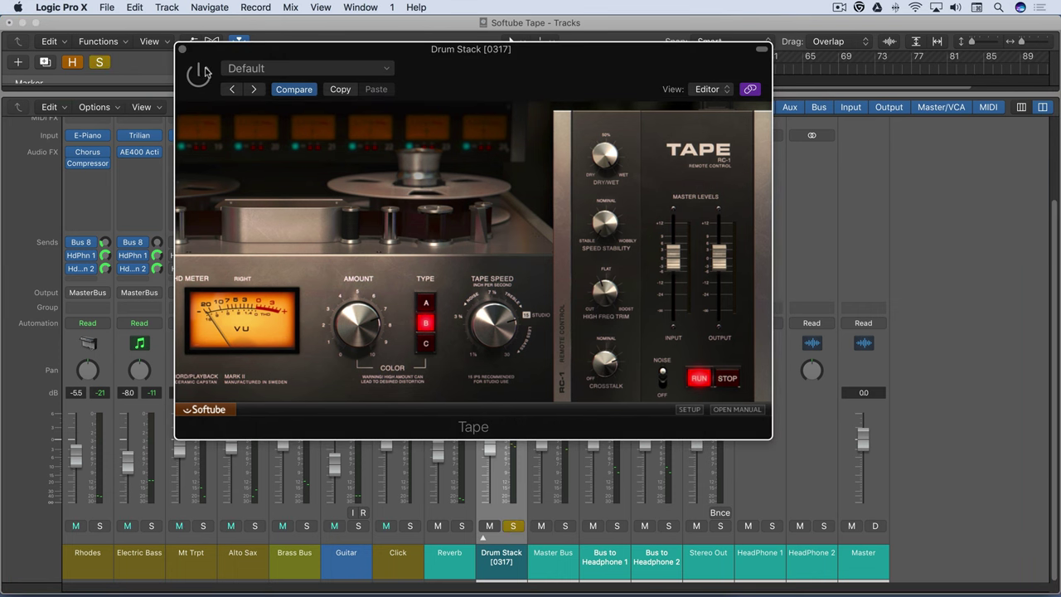
left_click(208, 72)
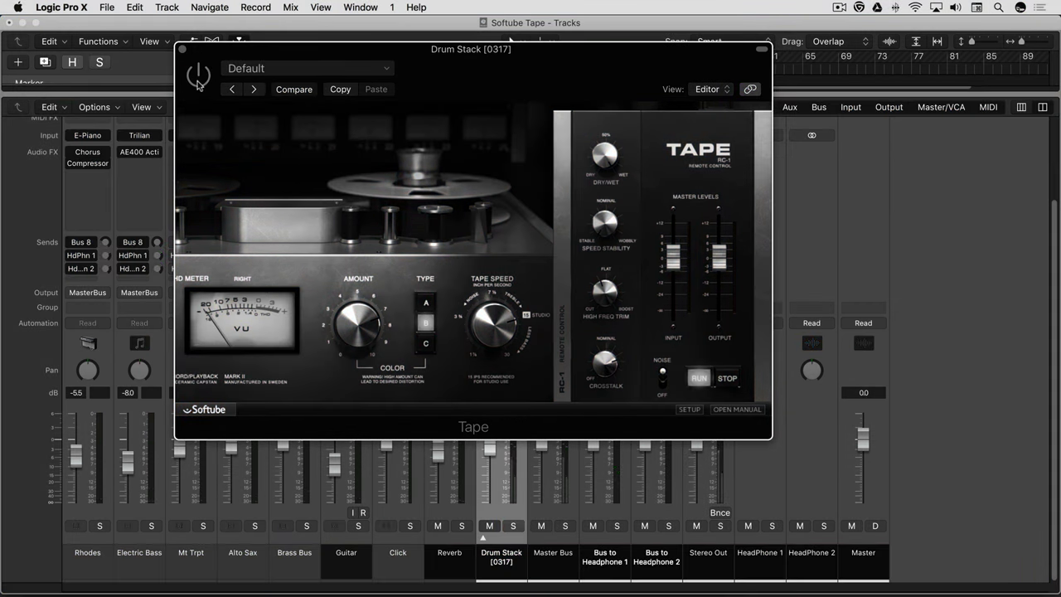
left_click(201, 79)
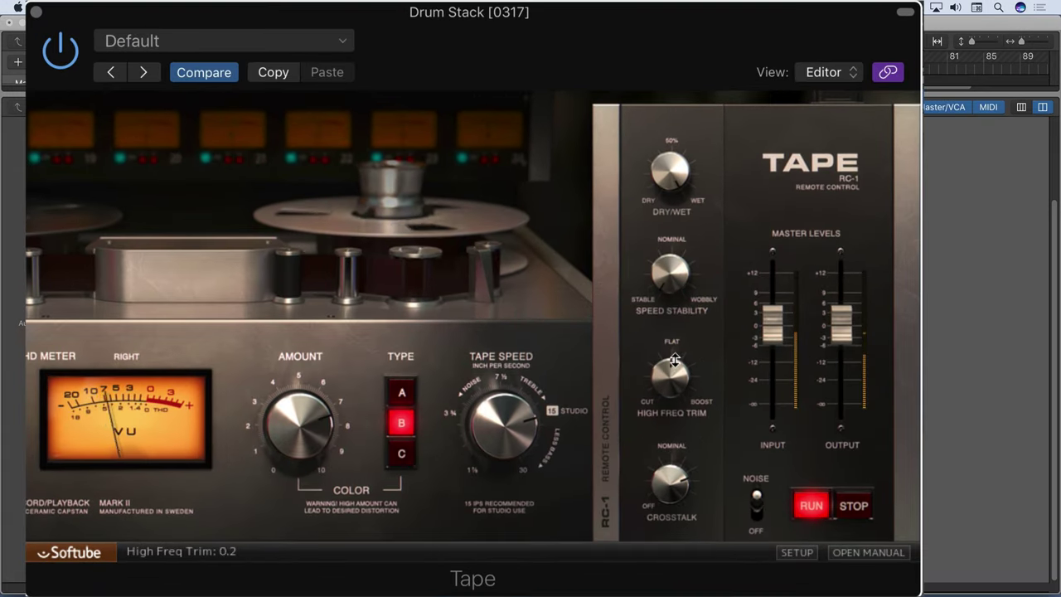
Set high frequency trim to 1.3, meters to THD, colour amount 7.6 and tape speed 30 ips.
left_click_drag(674, 360, 670, 345)
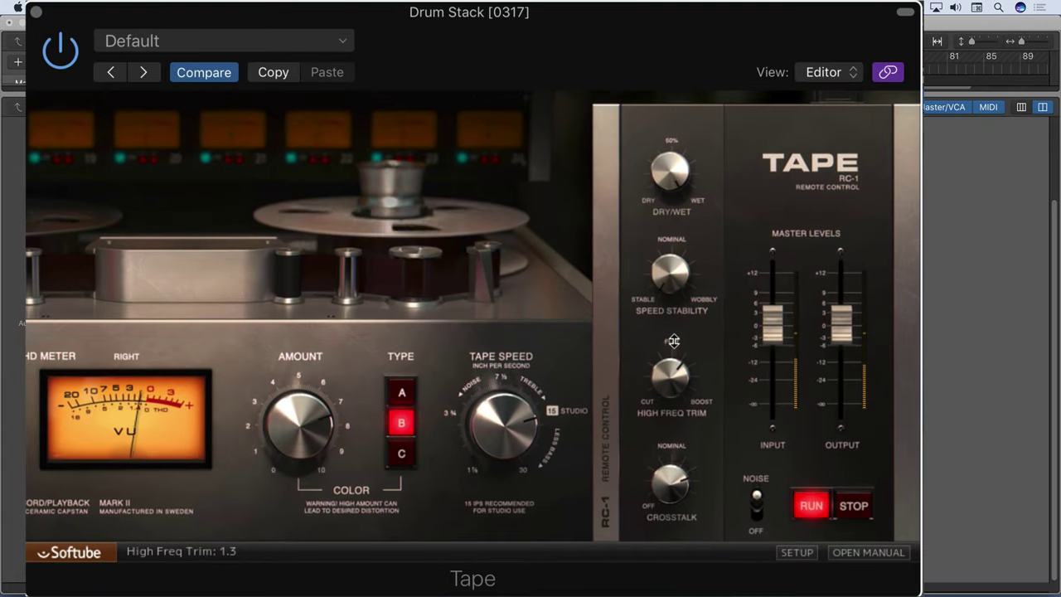
left_click(609, 425)
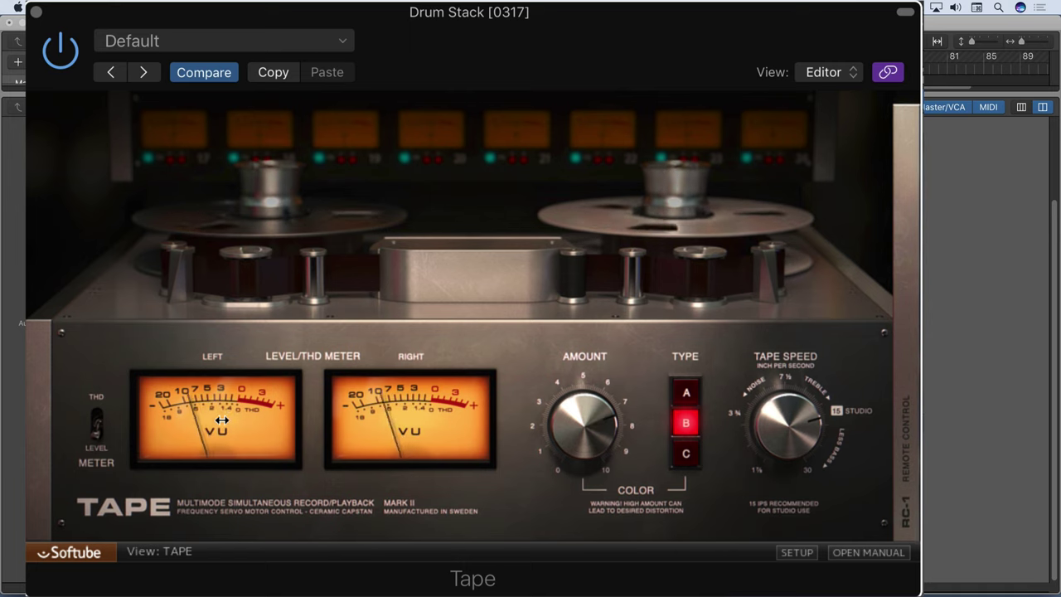
left_click(96, 413)
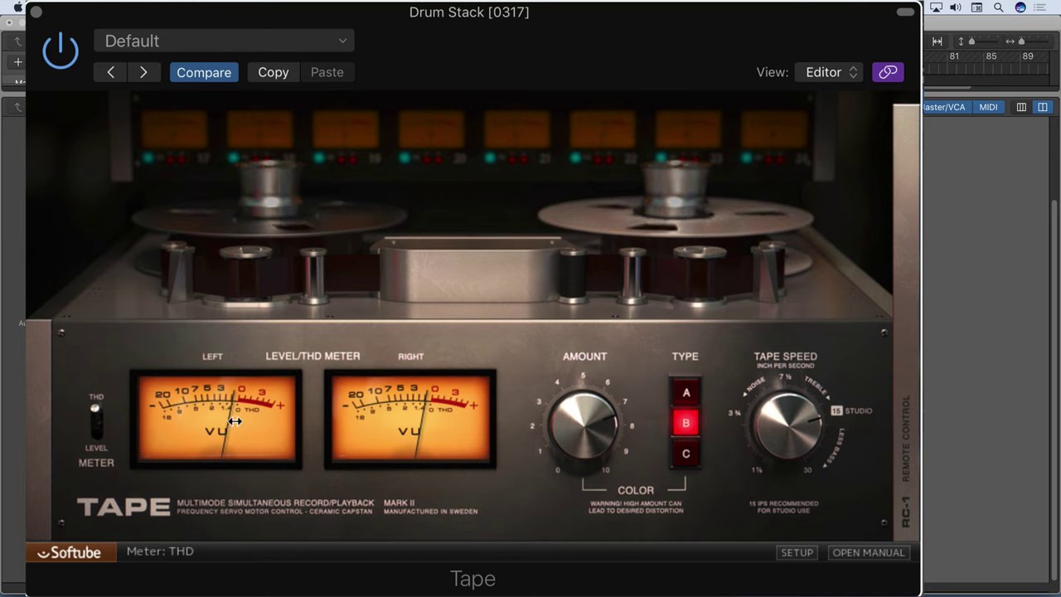
left_click_drag(596, 439, 597, 418)
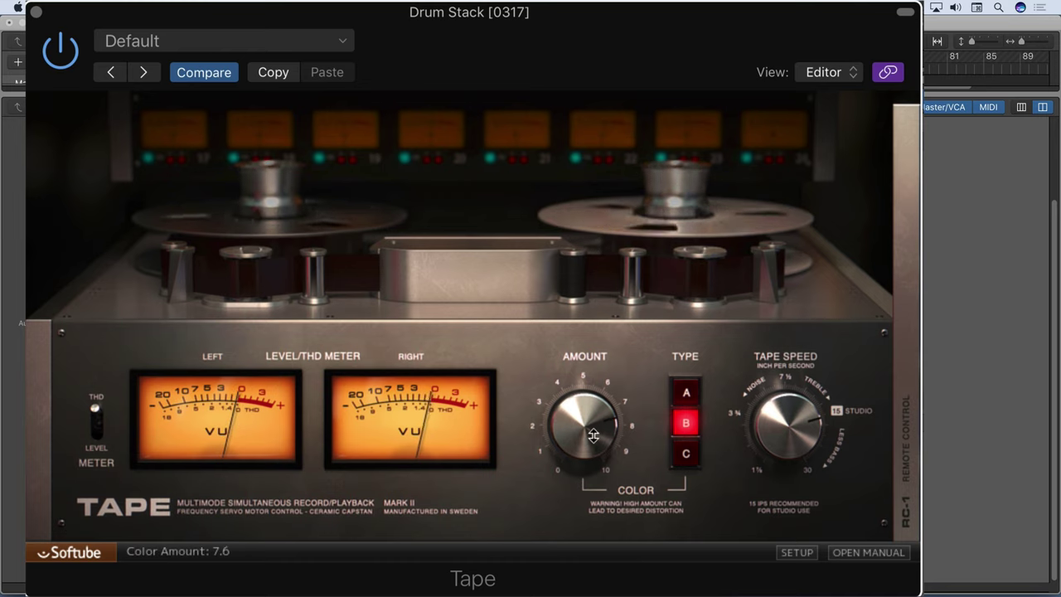
left_click_drag(829, 428, 829, 414)
With the RC-1 panel showing, lower high frequency trim to 0.8 and turn crosstalk to 70.5%.
left_click(903, 431)
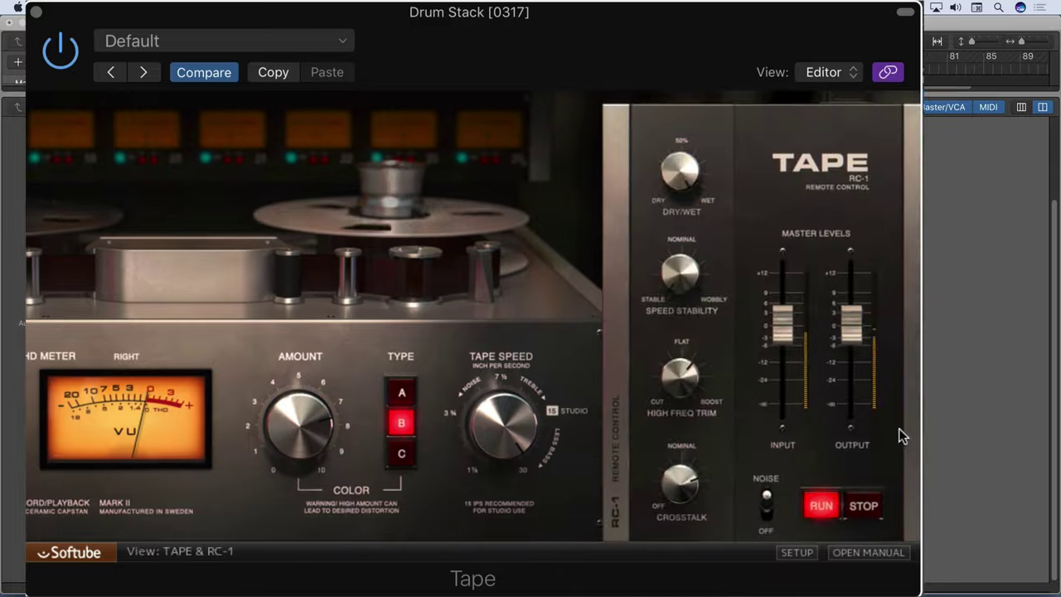
left_click_drag(669, 373, 665, 383)
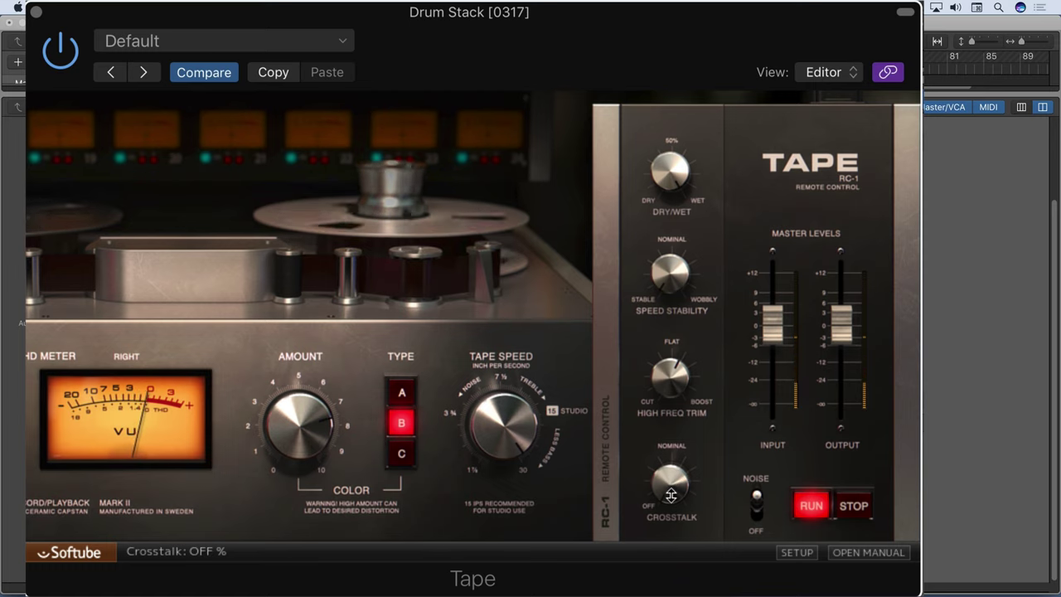
left_click_drag(637, 386, 631, 313)
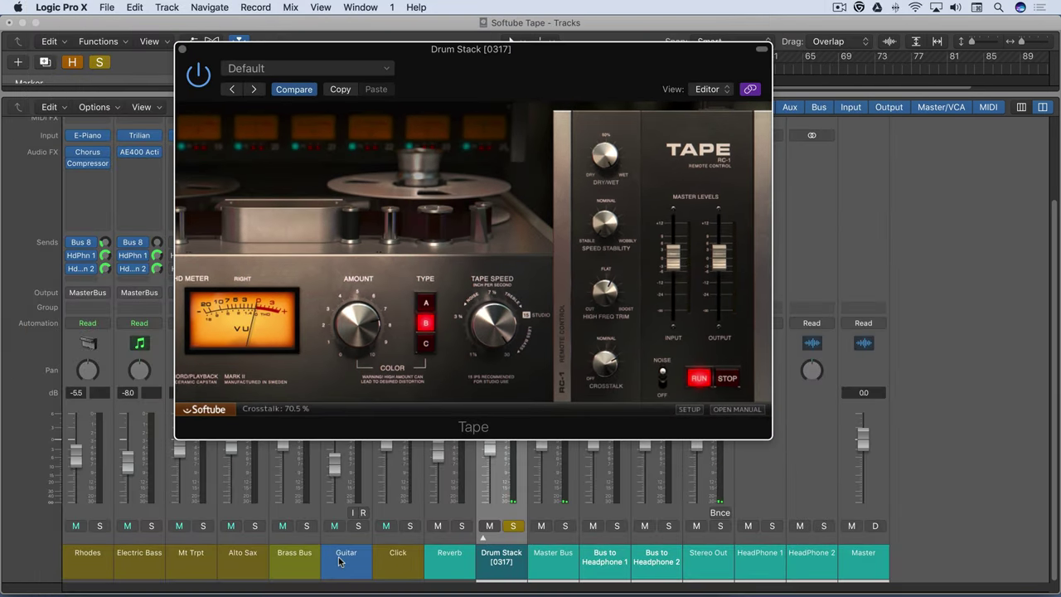
Open the Guitar channel's Tape plugin, change its tape speed, and show the RC-1 panel.
left_click(342, 557)
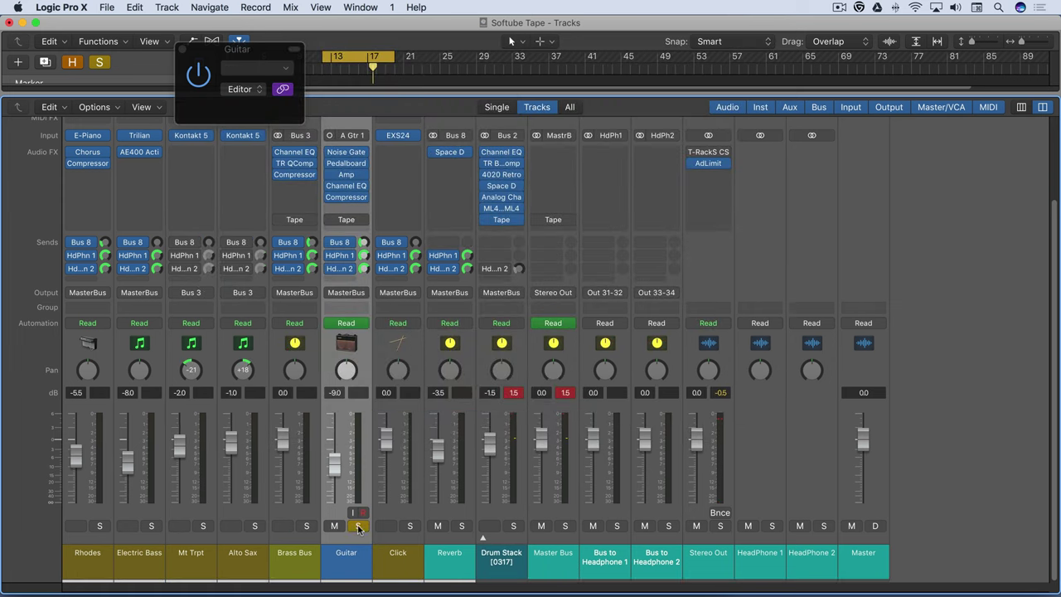
left_click(346, 219)
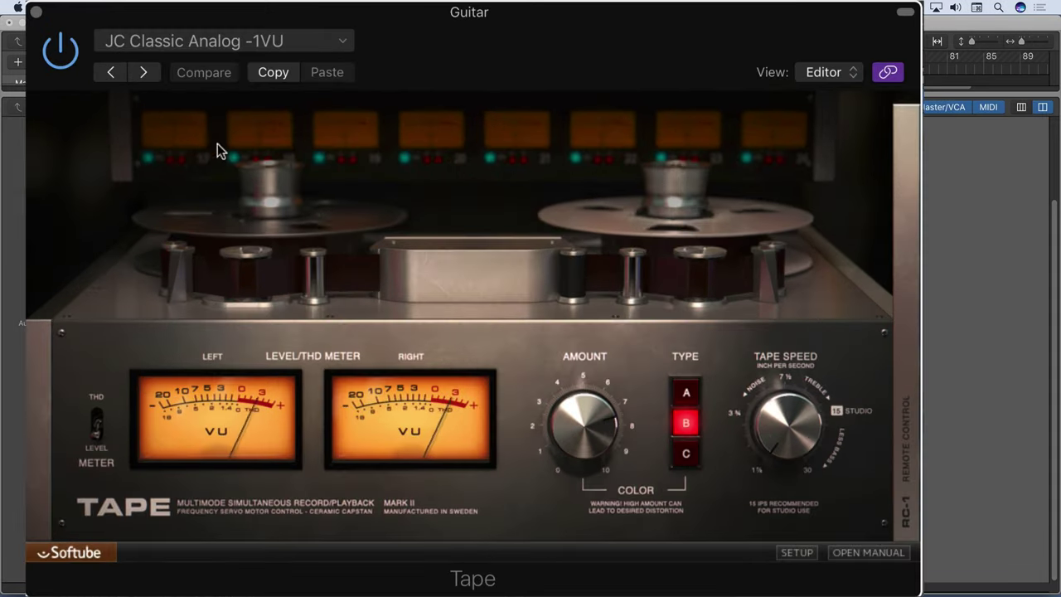
mouse_move(572, 437)
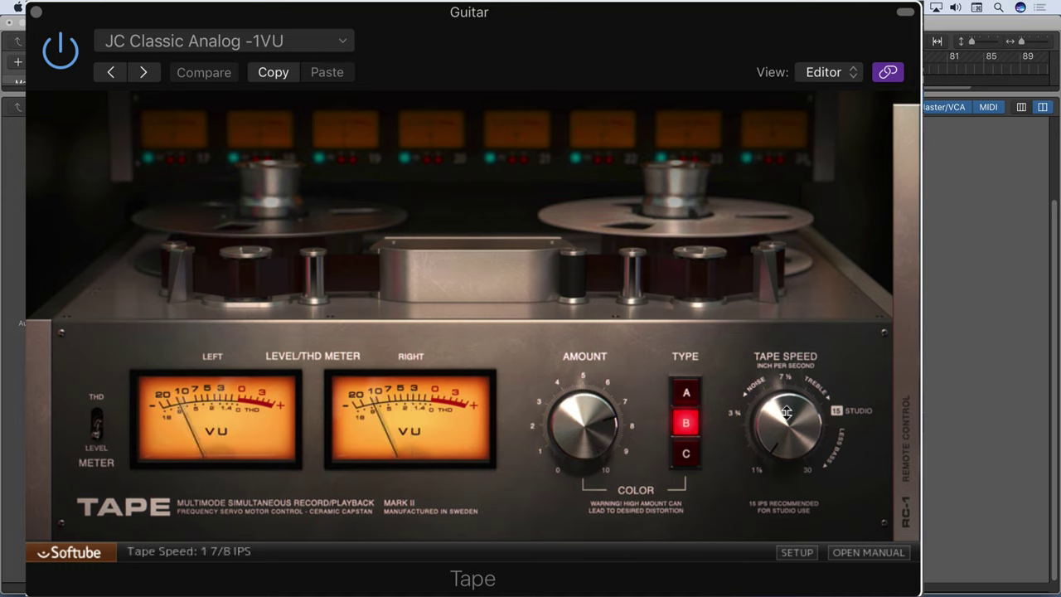
left_click_drag(785, 402, 767, 427)
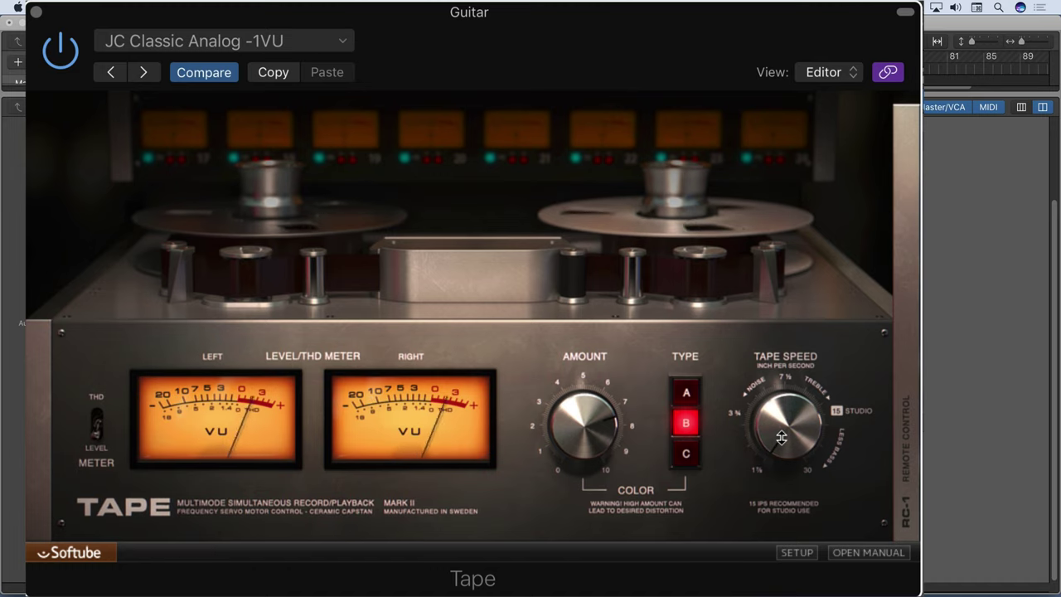
left_click_drag(780, 439, 878, 414)
left_click(878, 414)
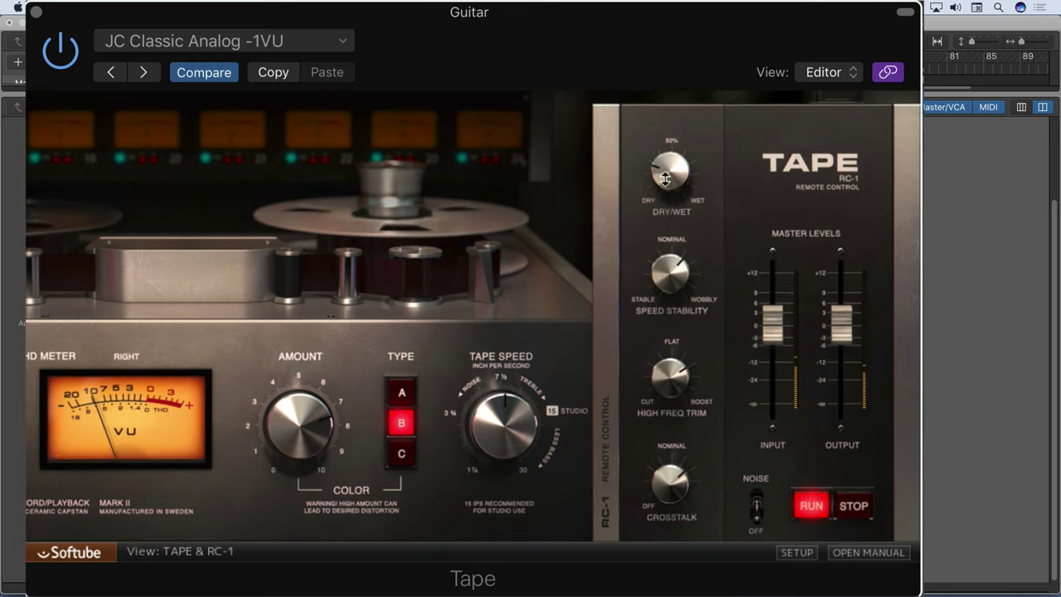
Set dry/wet to about 22%, adjust speed stability, Color amount near 9.7, high frequency trim -4.0.
left_click_drag(670, 170, 655, 24)
left_click_drag(678, 251, 660, 274)
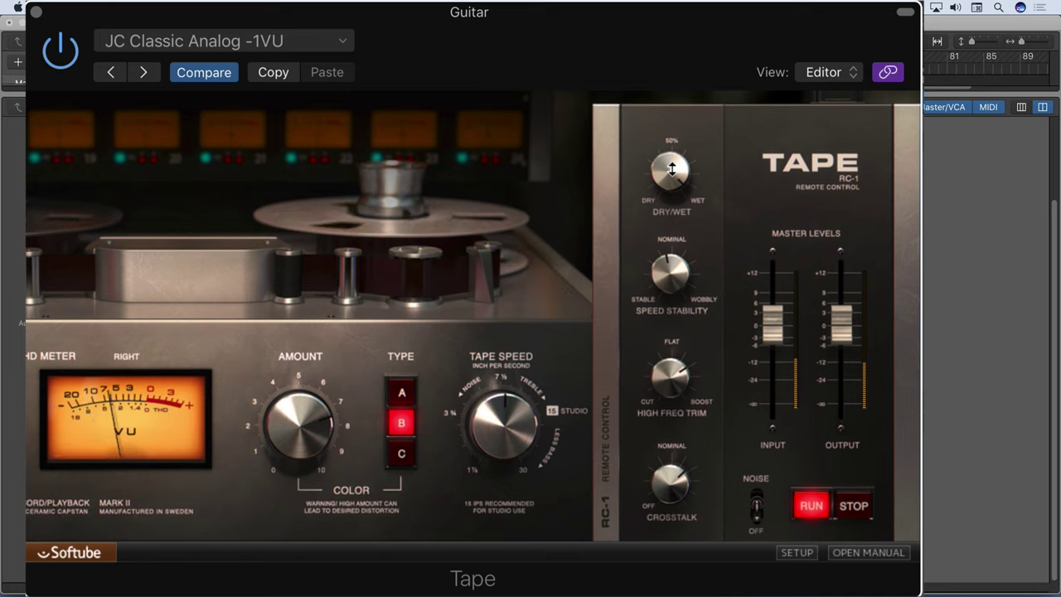
left_click_drag(673, 169, 634, 269)
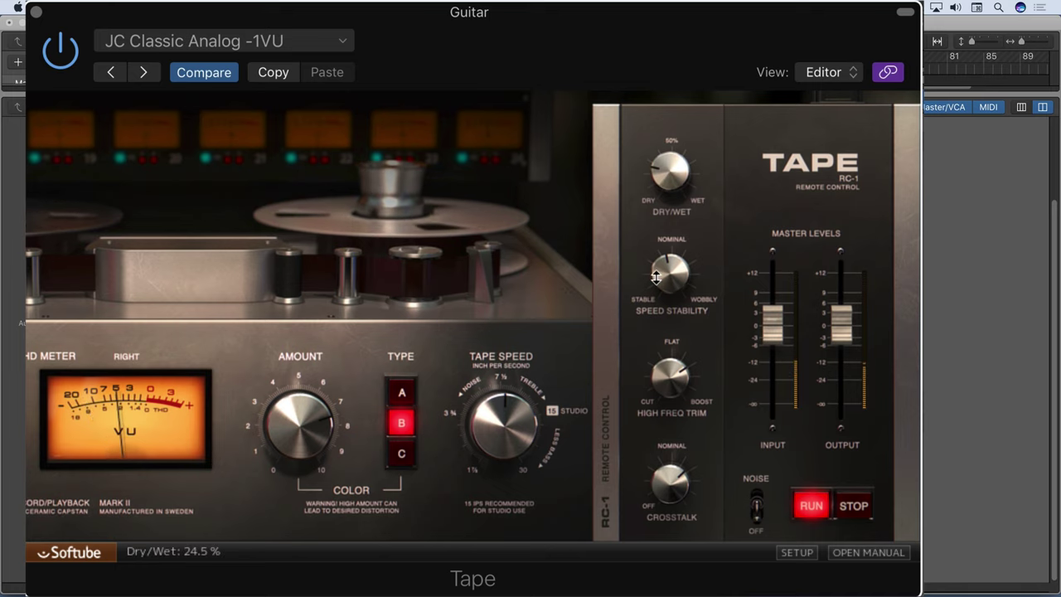
left_click_drag(668, 170, 592, 201)
left_click_drag(325, 406, 301, 388)
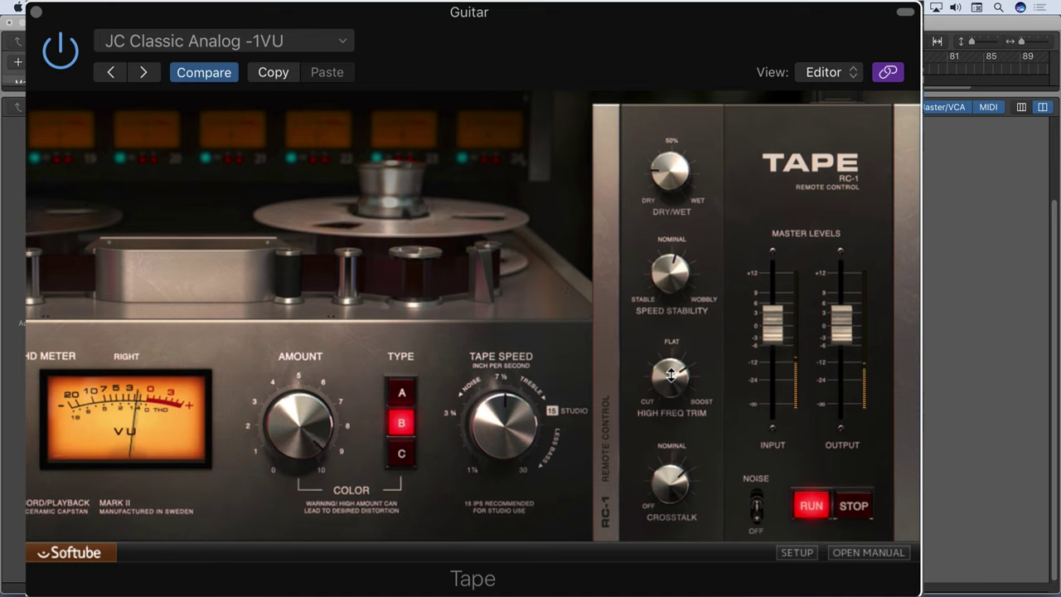
left_click_drag(670, 377, 652, 364)
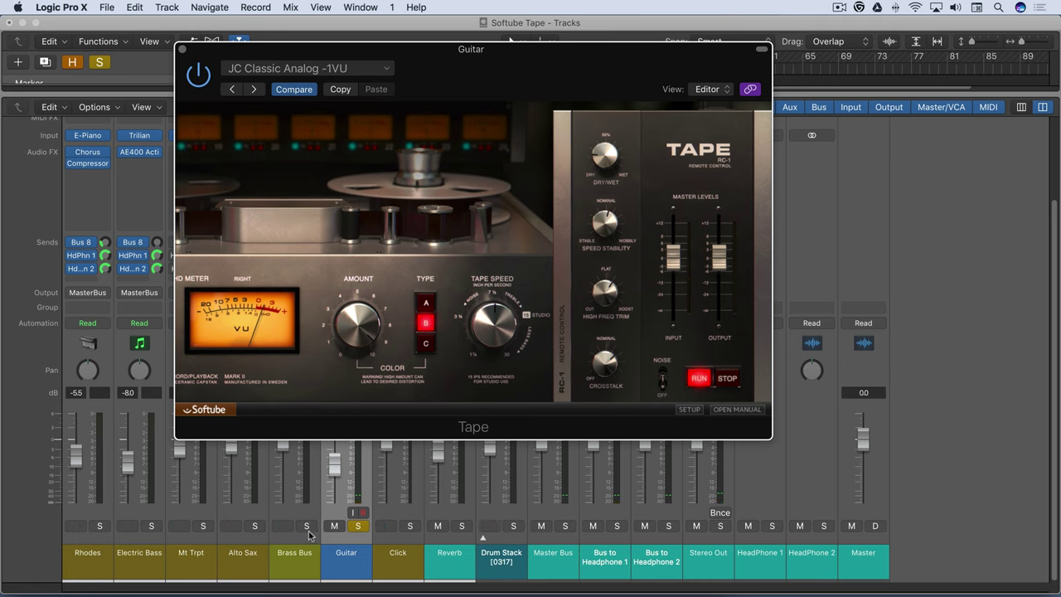
Open the Brass Bus Tape plugin and check its meters on THD, then back on Level.
left_click(300, 572)
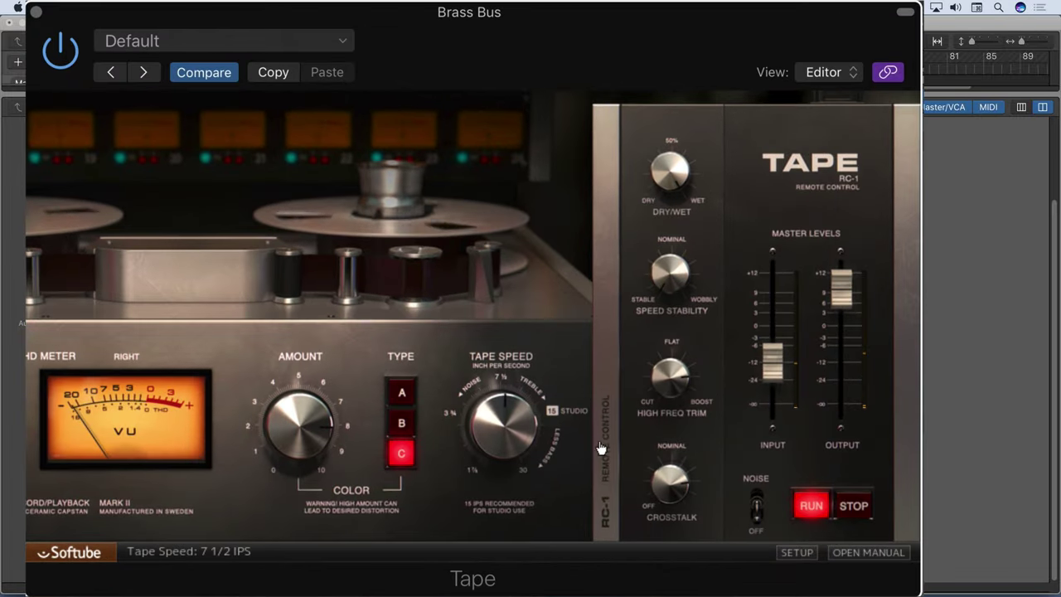
left_click(604, 447)
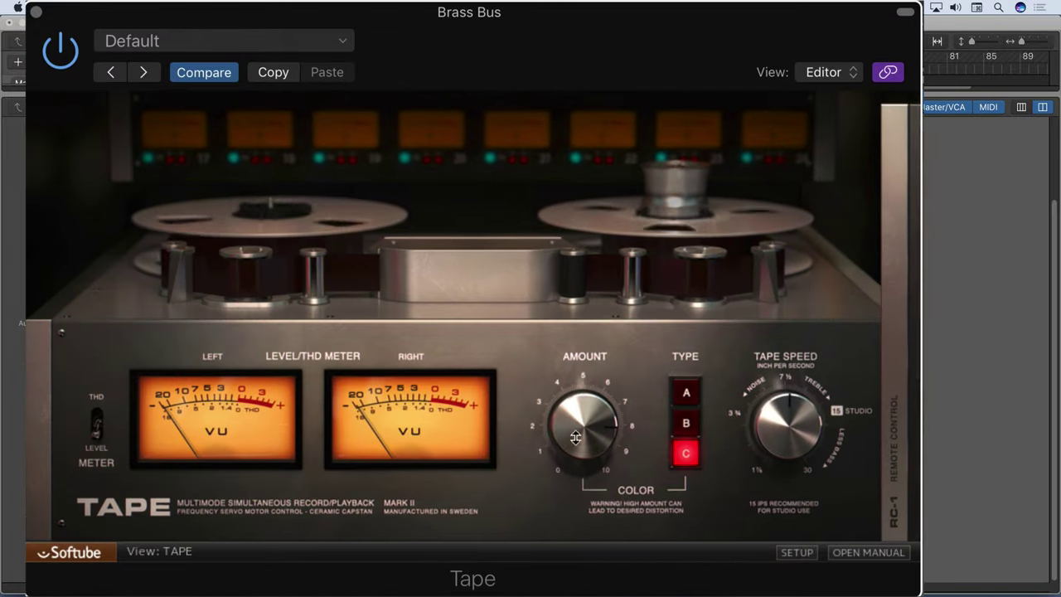
left_click(98, 420)
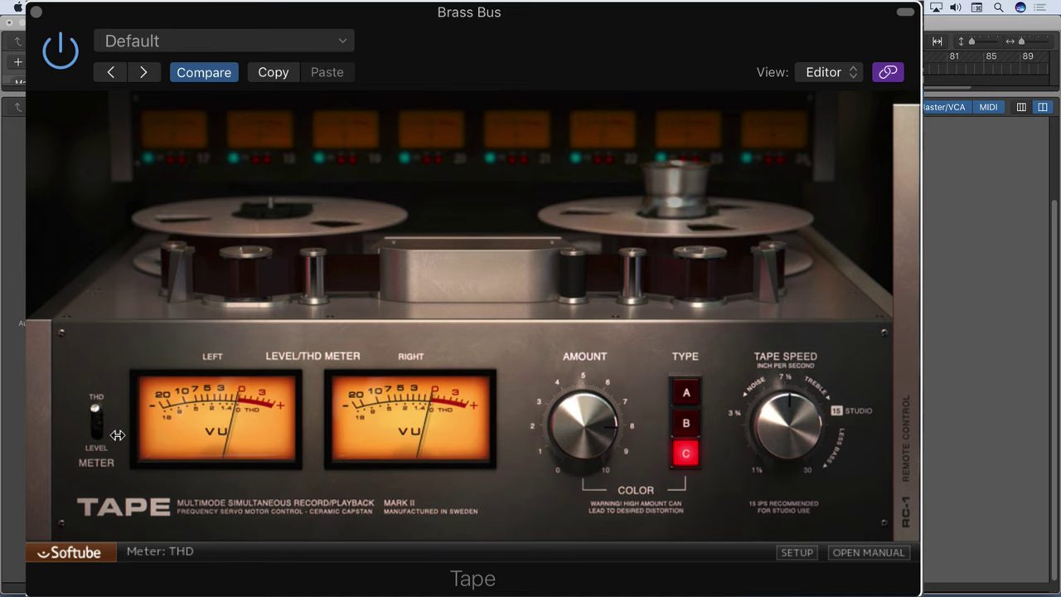
left_click(97, 423)
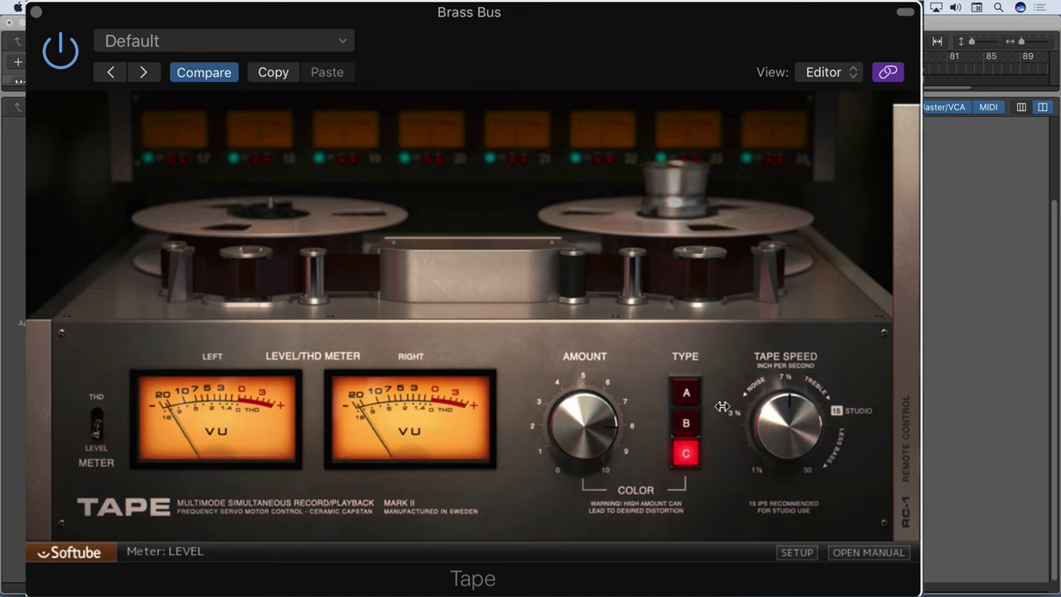
left_click(905, 440)
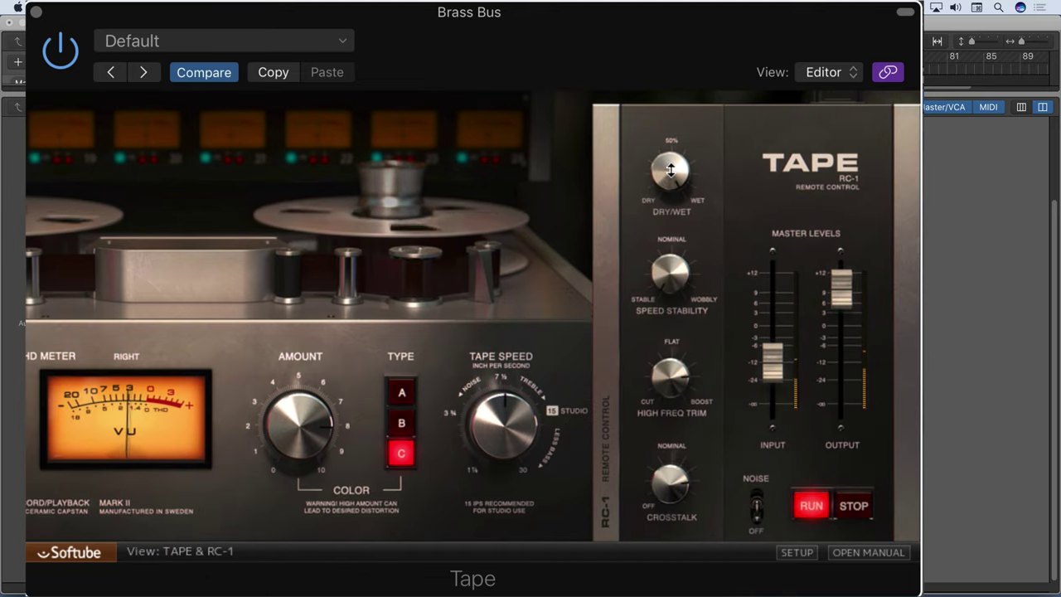
left_click(673, 390)
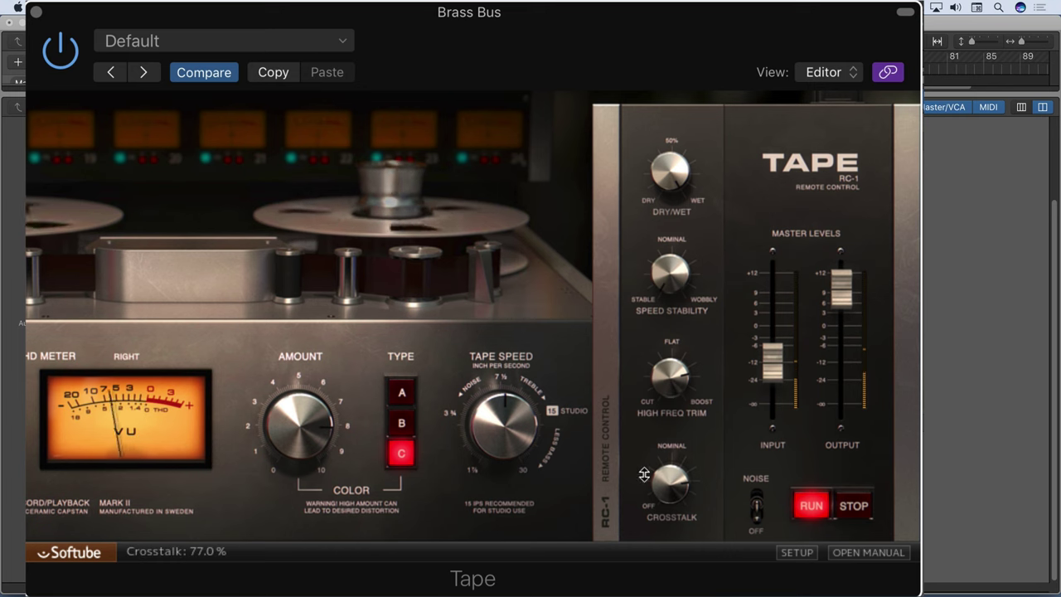
Bypass and re-enable the Brass Bus Tape plugin, then close its window.
left_click(60, 52)
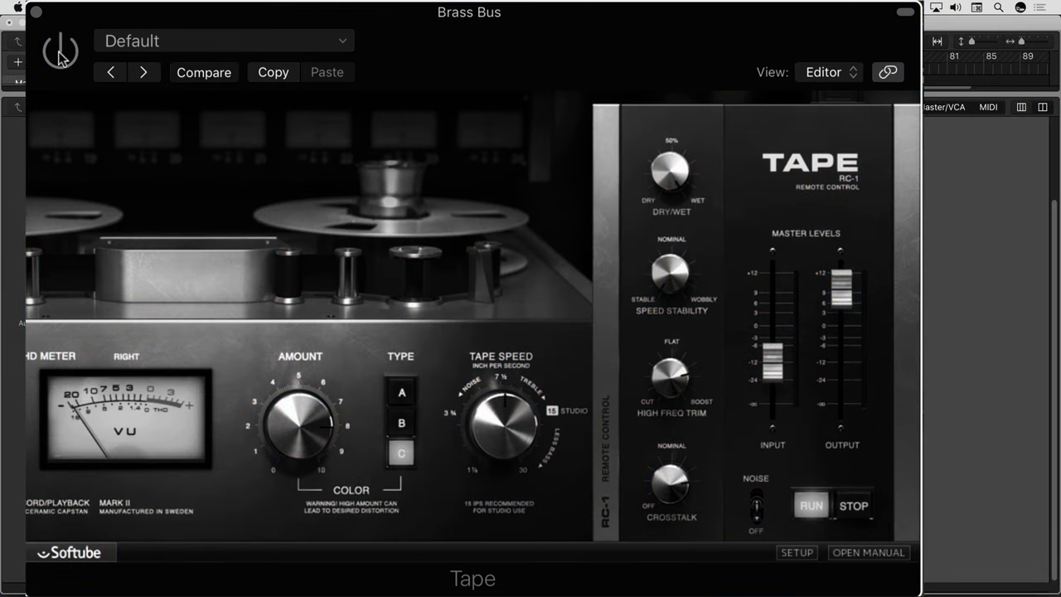
left_click(60, 52)
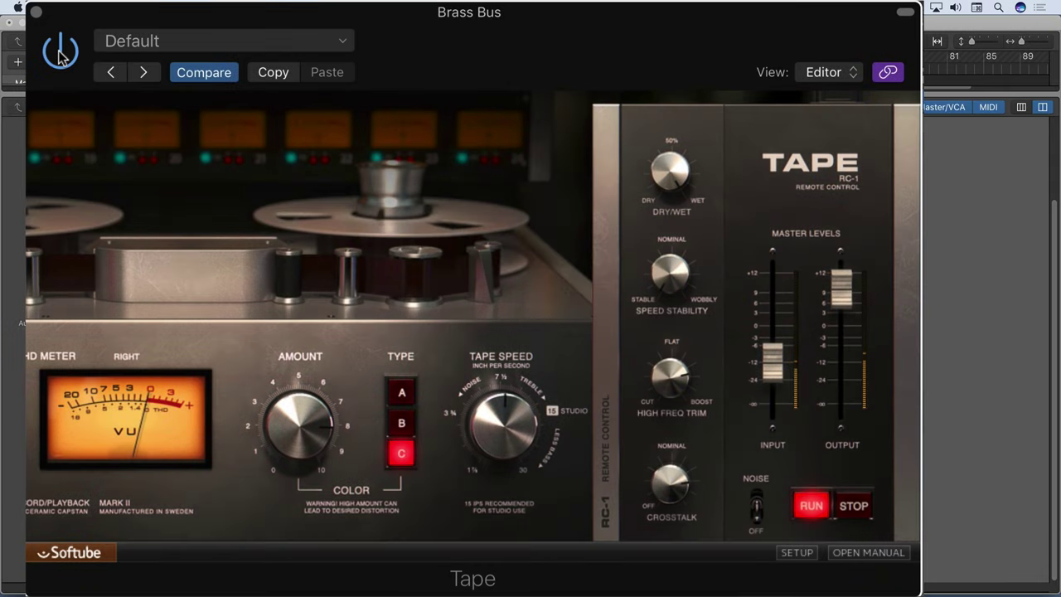
left_click(37, 12)
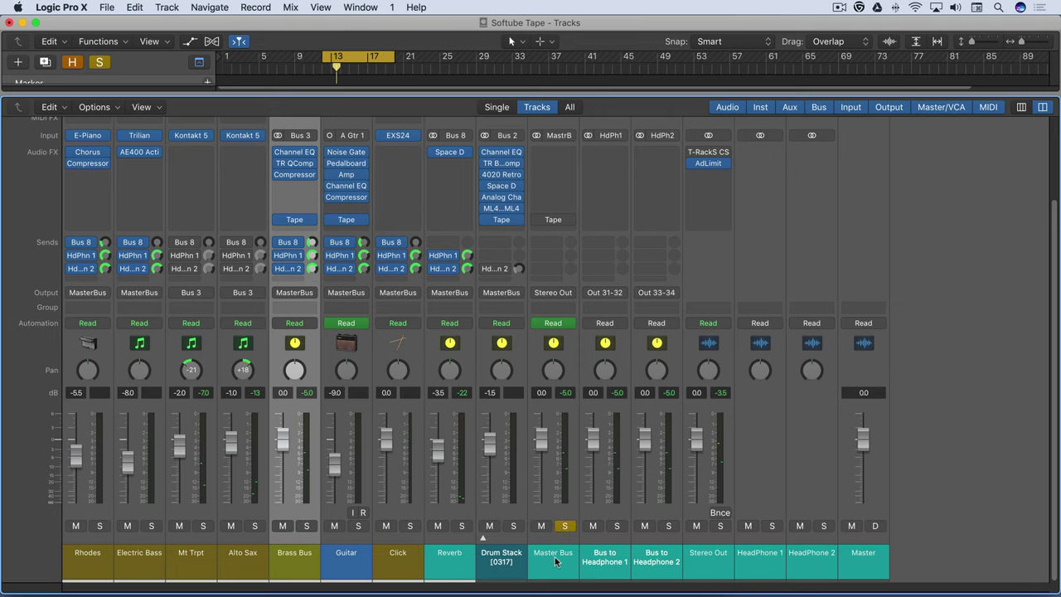
Open the Master Bus Tape plugin, move its window aside, and check meters on THD then Level.
left_click(555, 562)
left_click(555, 220)
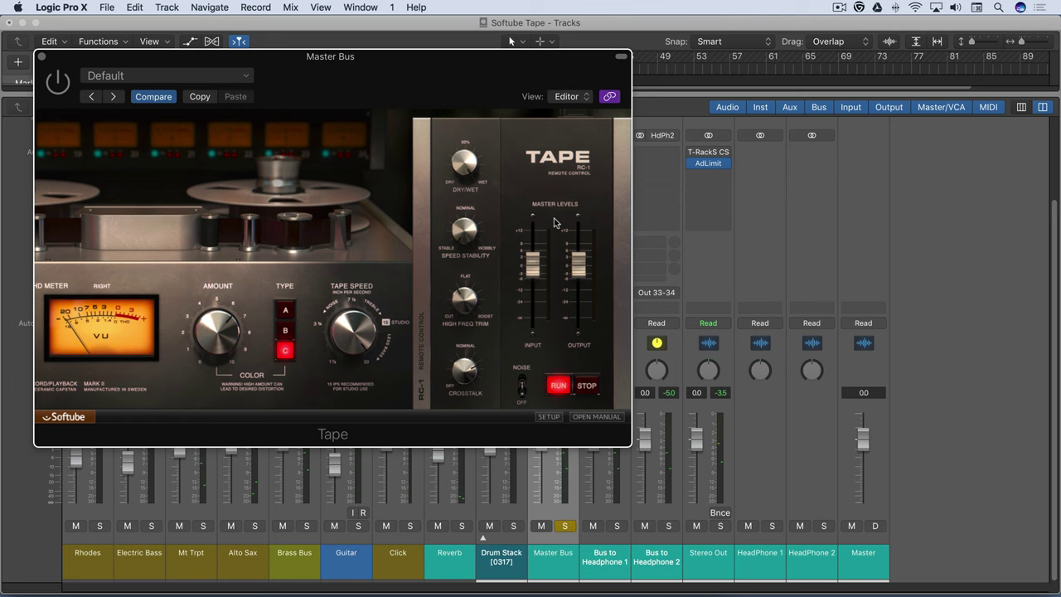
left_click_drag(369, 70, 510, 69)
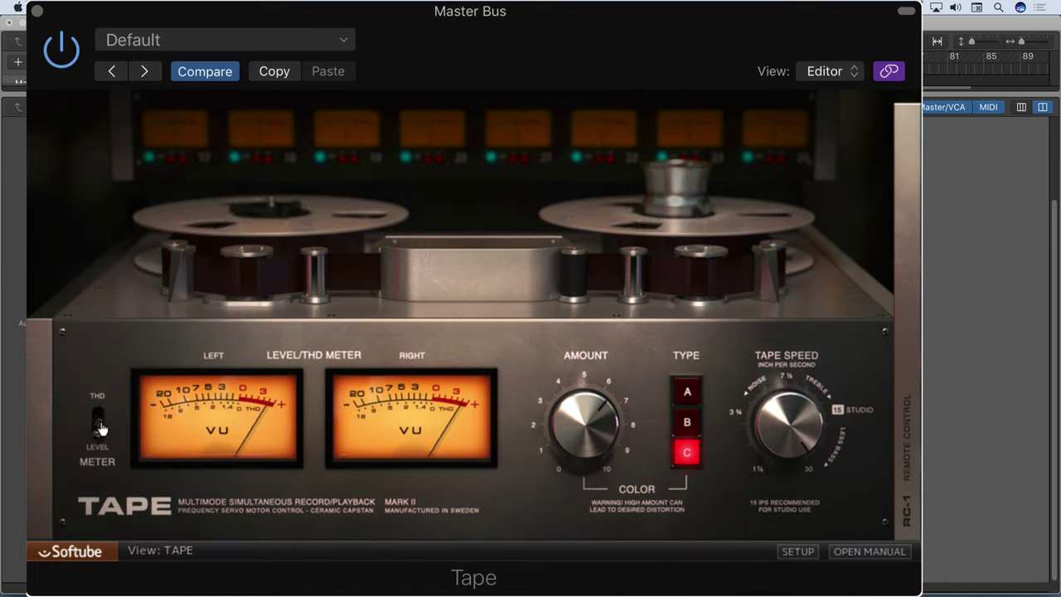
left_click(97, 424)
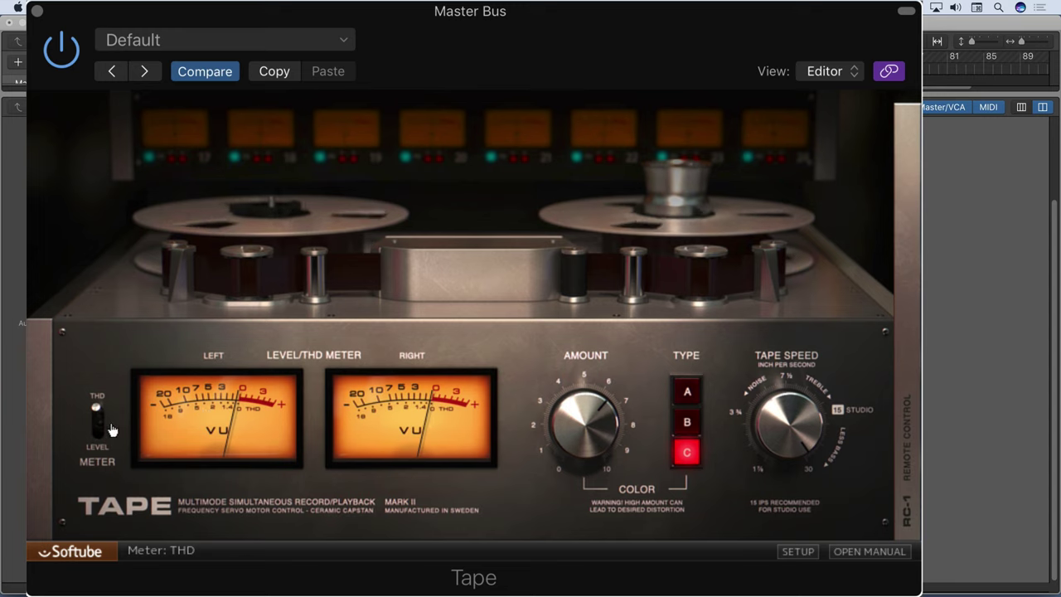
left_click(103, 427)
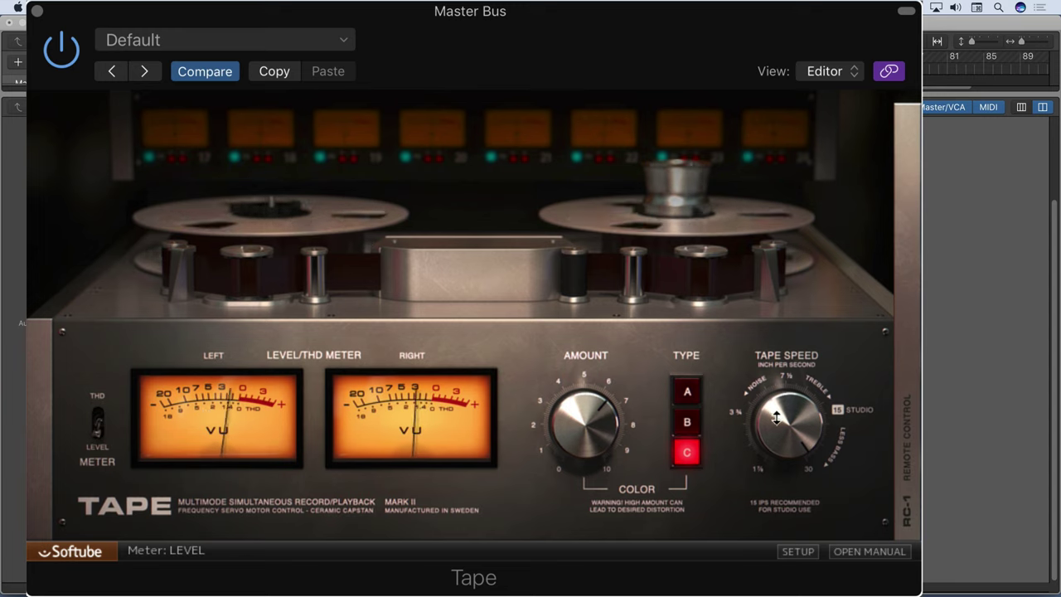
In the RC-1 panel, bring High Freq Trim to about -1.0.
left_click(895, 447)
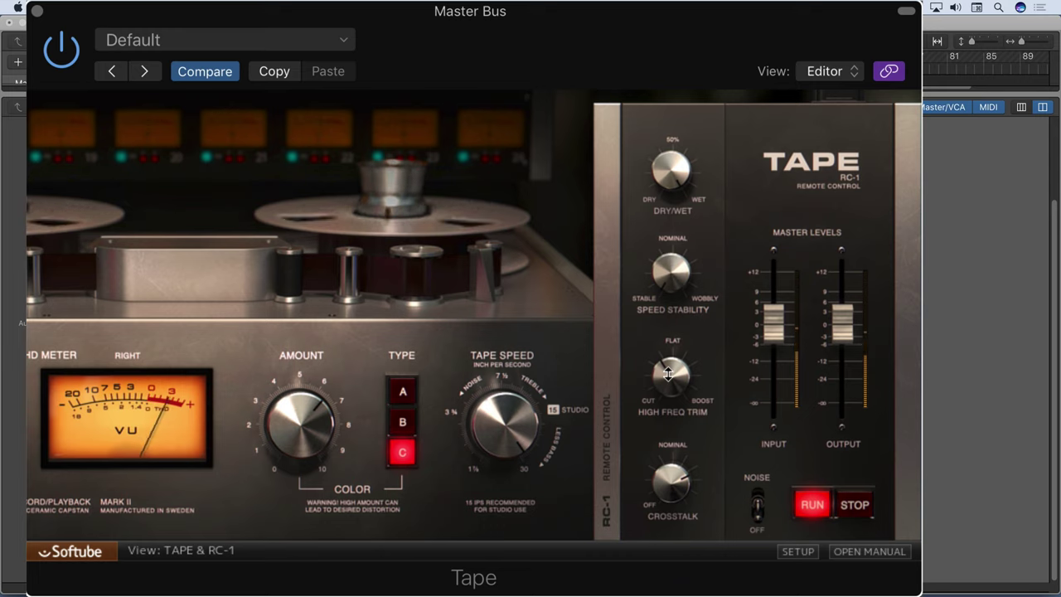
left_click_drag(668, 370, 657, 274)
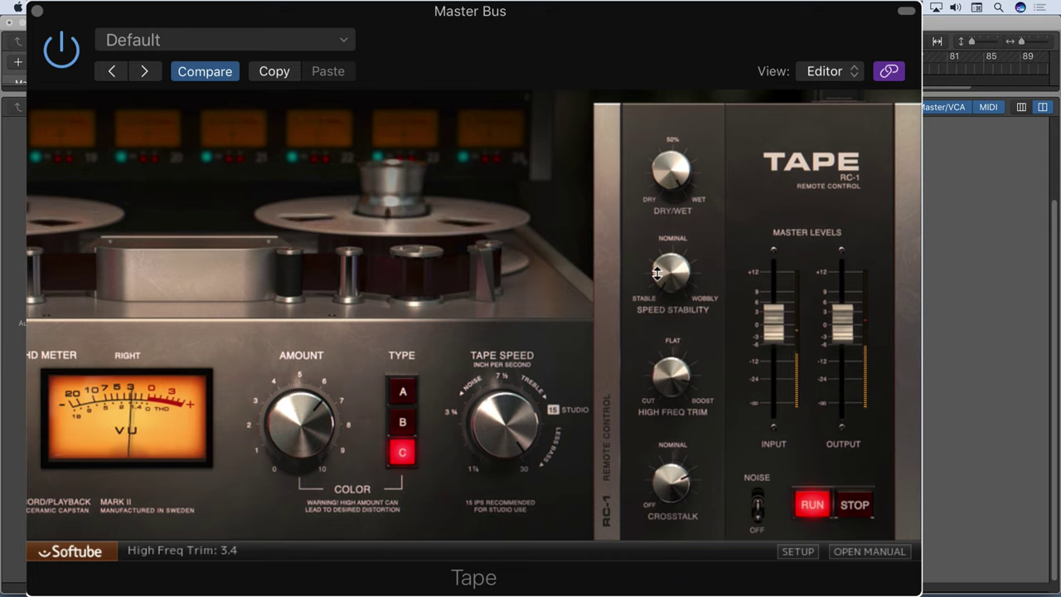
left_click_drag(644, 312, 638, 340)
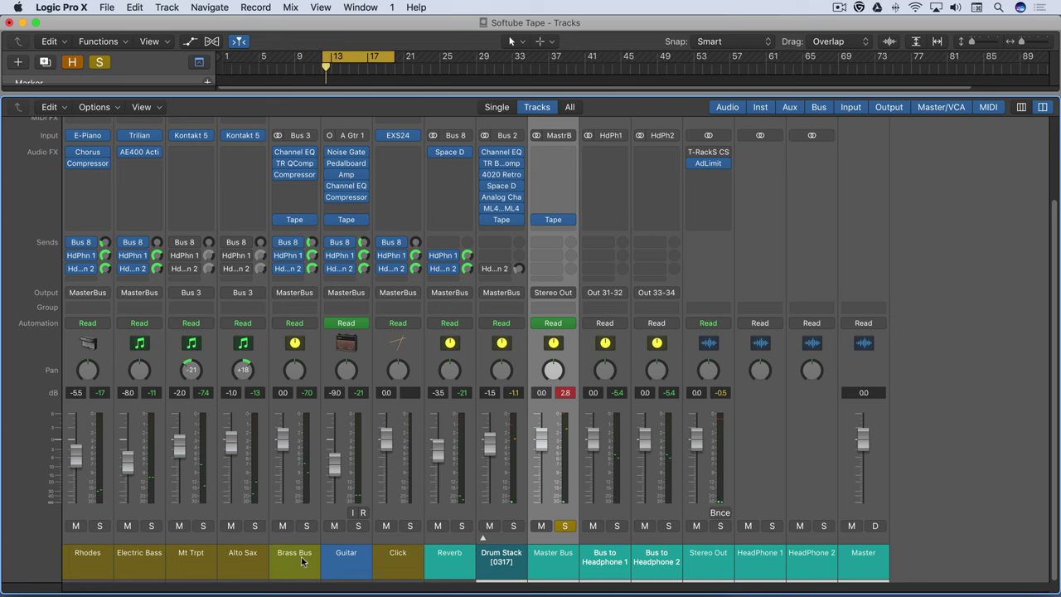
Select Brass Bus, Guitar, Drum Stack and Master Bus, unsolo Master Bus, and bypass all four Tape inserts.
left_click(302, 561)
left_click(344, 560, "shift")
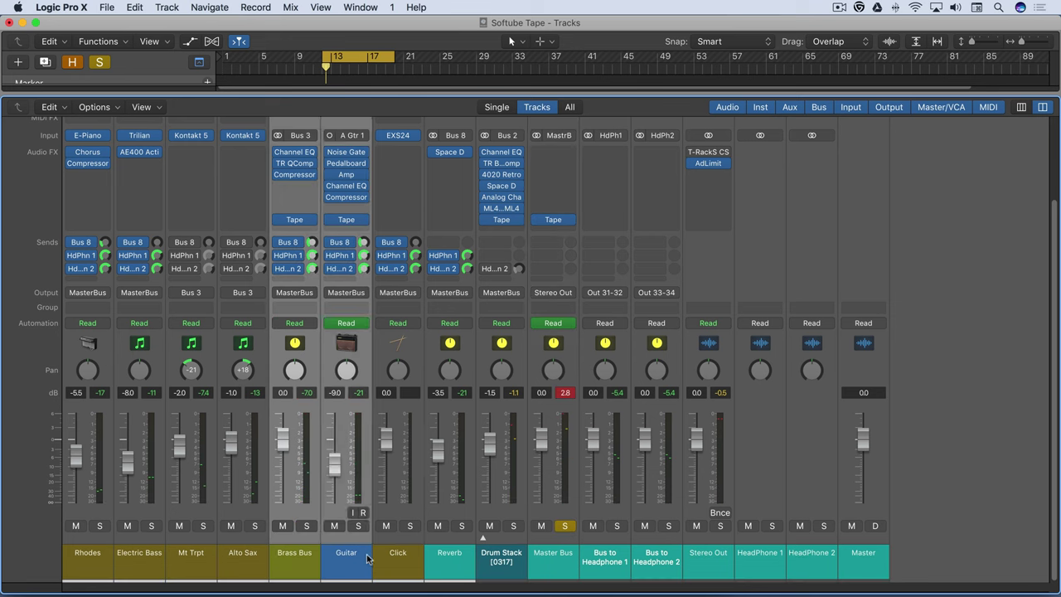
left_click(491, 560, "shift")
left_click(558, 560, "shift")
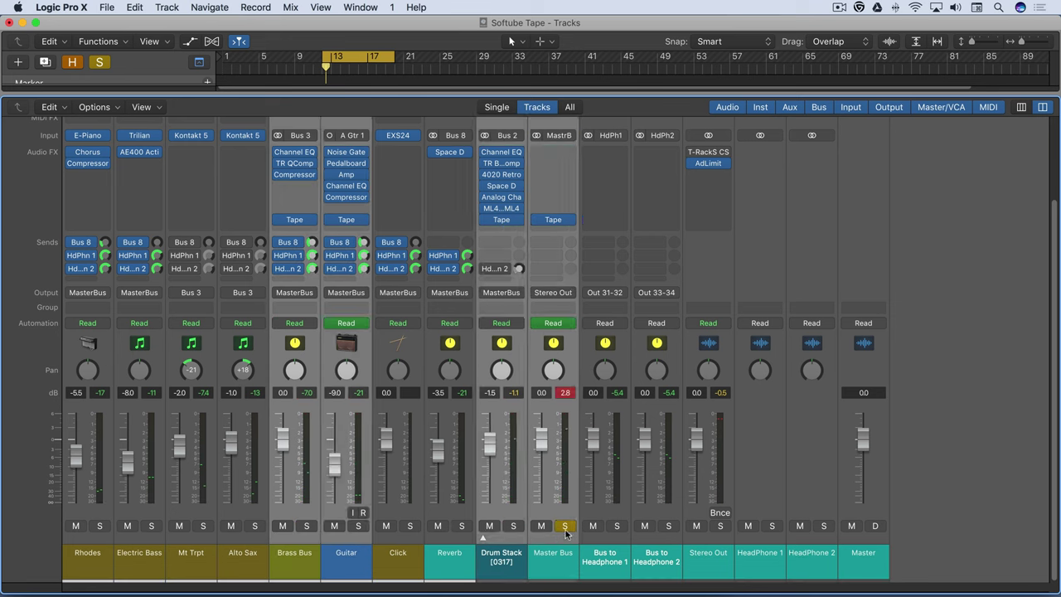
left_click(565, 526)
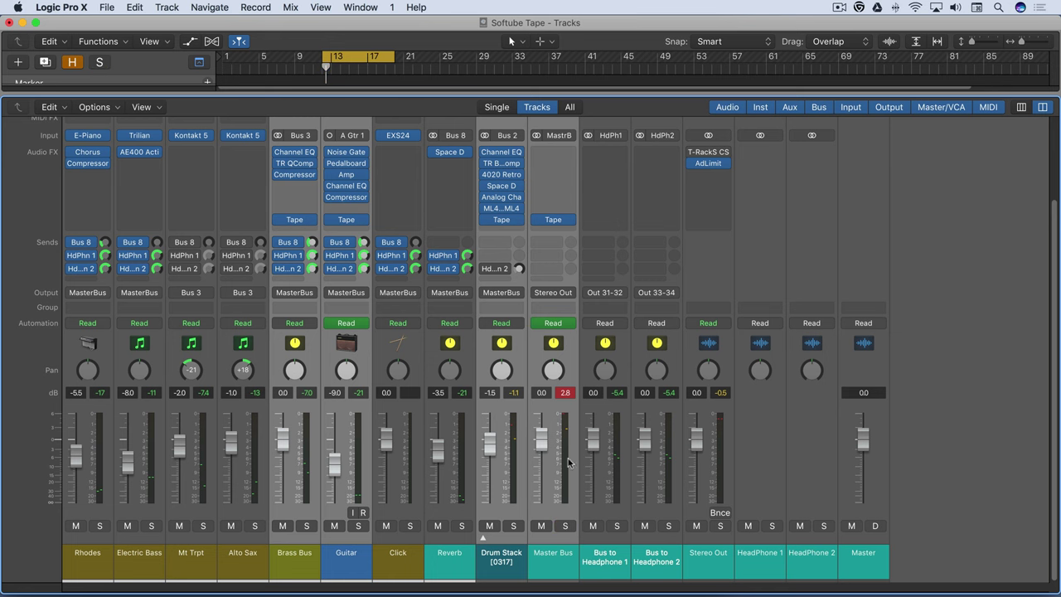
left_click(537, 220)
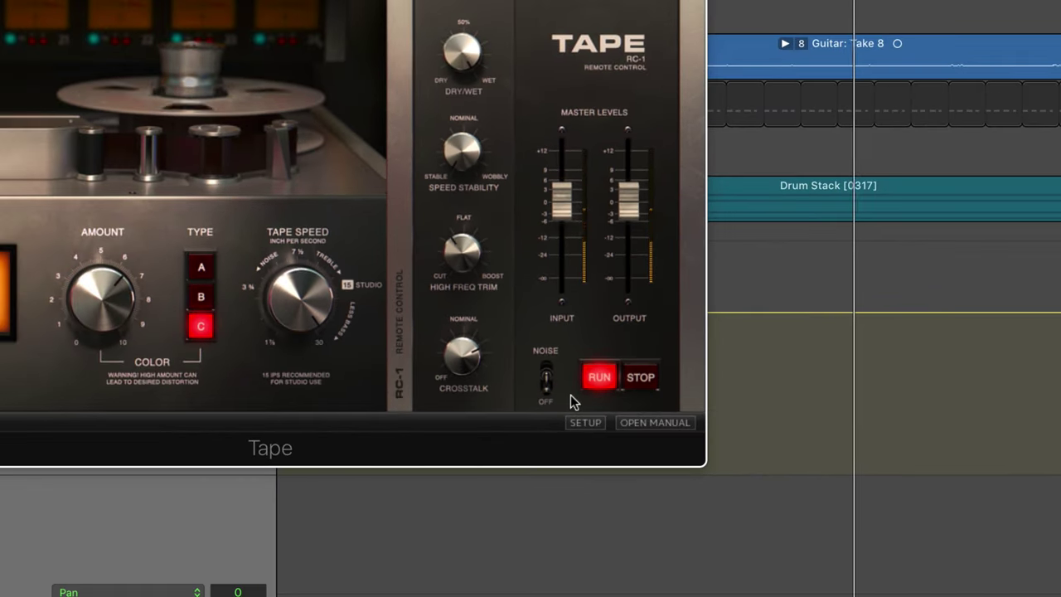
Write Stop, Run, Stop, Run tape moves with the RC-1 switches during Latch playback.
left_click(640, 378)
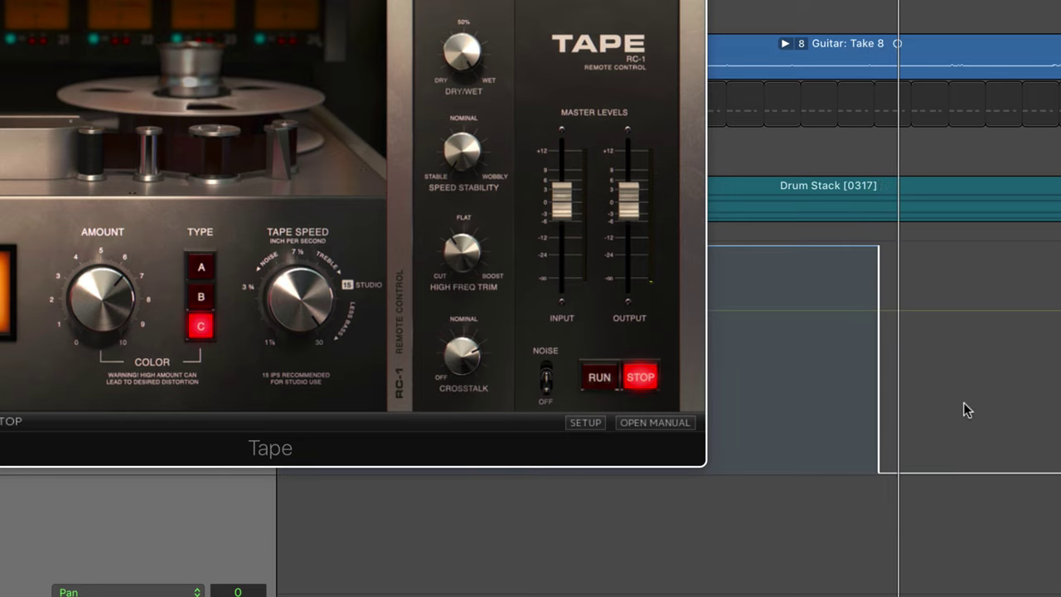
left_click(609, 388)
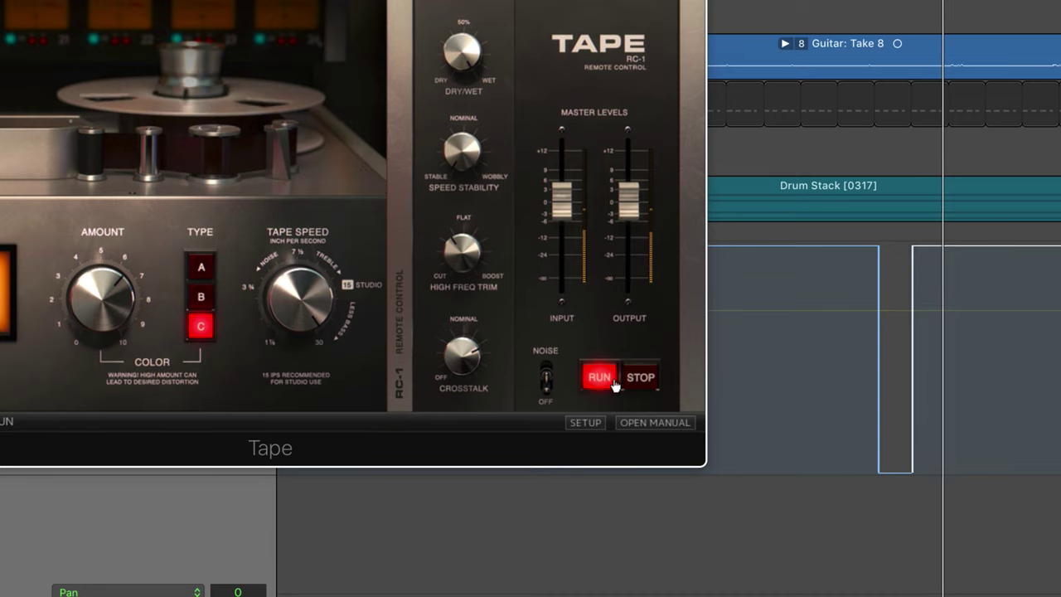
left_click(638, 378)
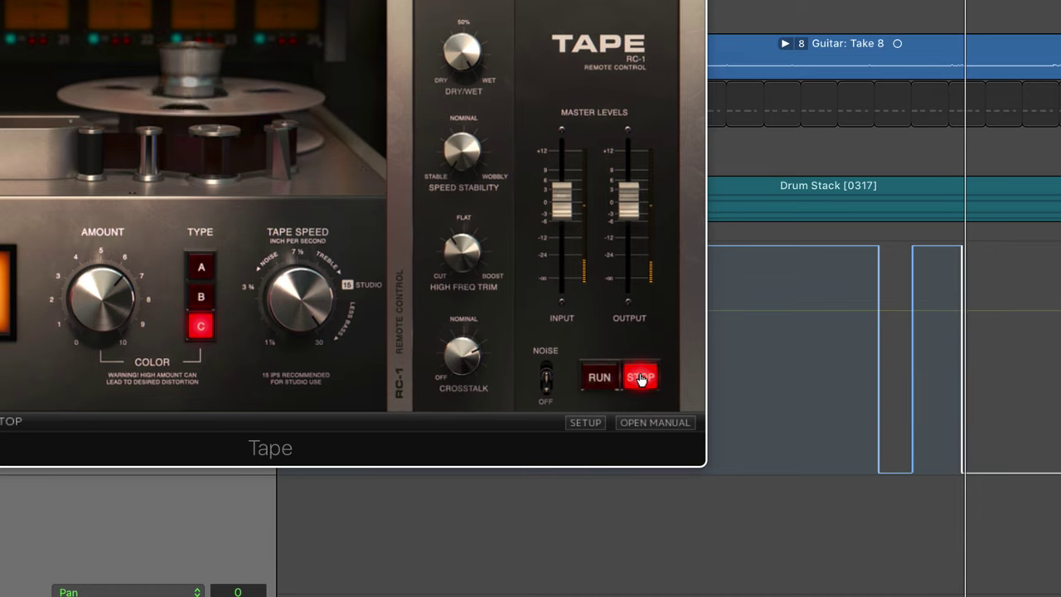
left_click(598, 378)
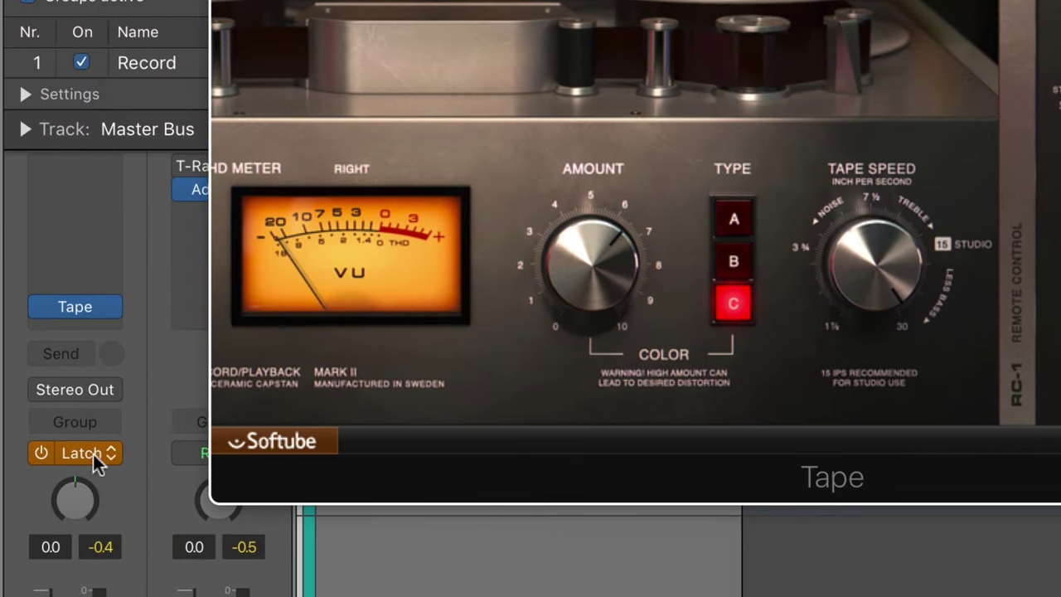
Set the Master Bus automation mode to Read and shift the Tape window slightly right.
left_click(103, 456)
left_click(87, 404)
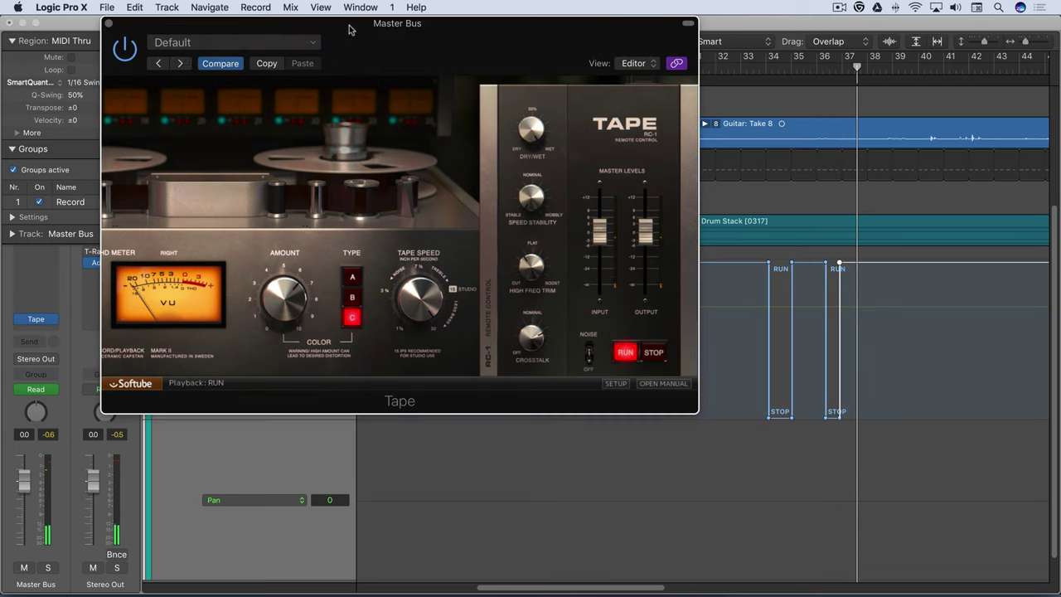
left_click_drag(350, 24, 365, 25)
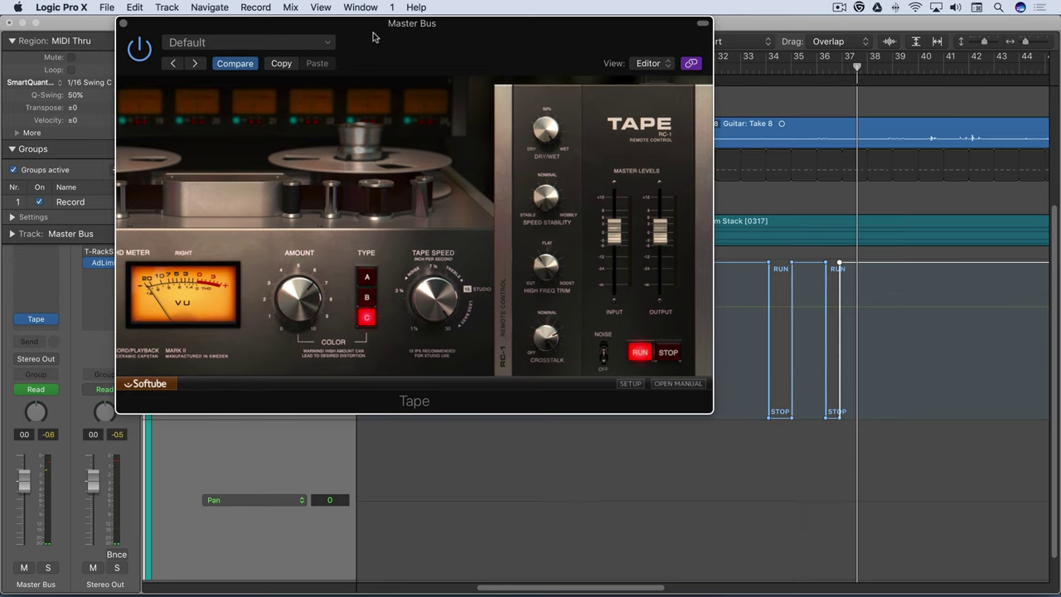